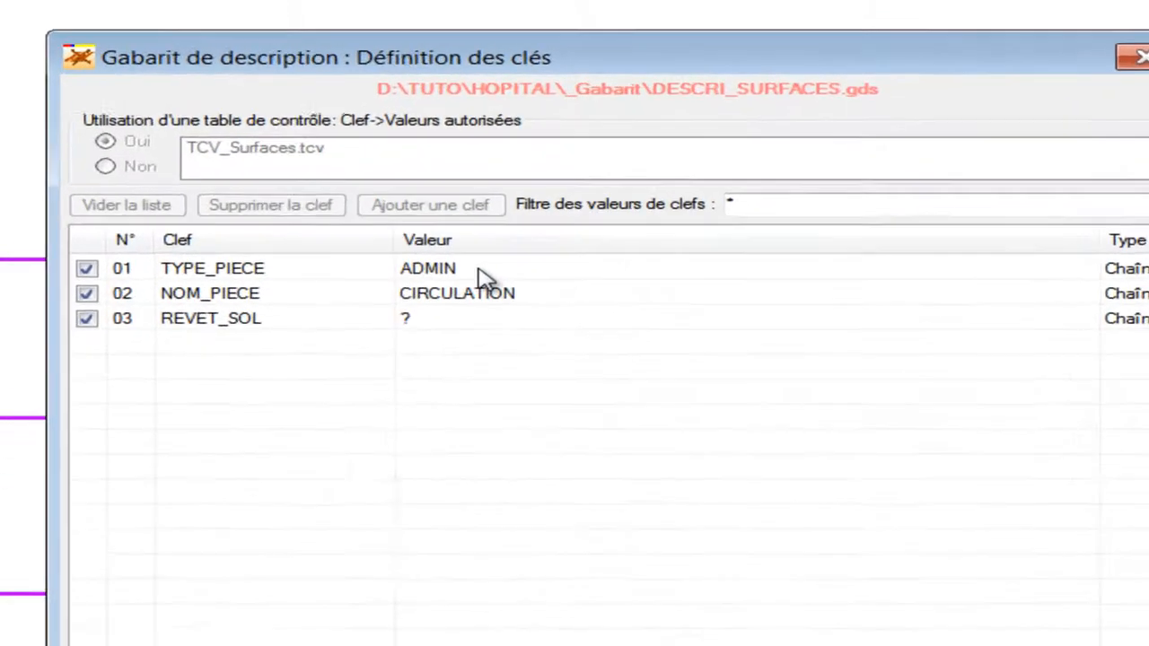
Step: Examine the allowed values of the TYPE_PIECE key in the DESCRI_SURFACES description template
{"action": "left_click", "coordinate": [583, 187]}
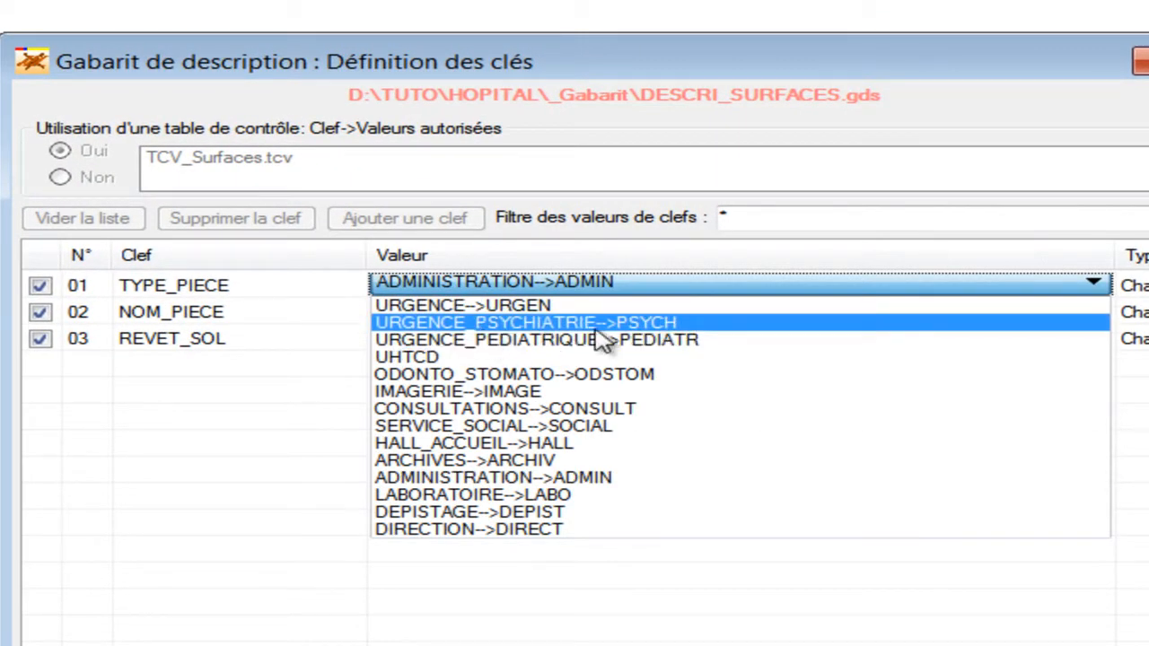
{"action": "left_click", "coordinate": [595, 408]}
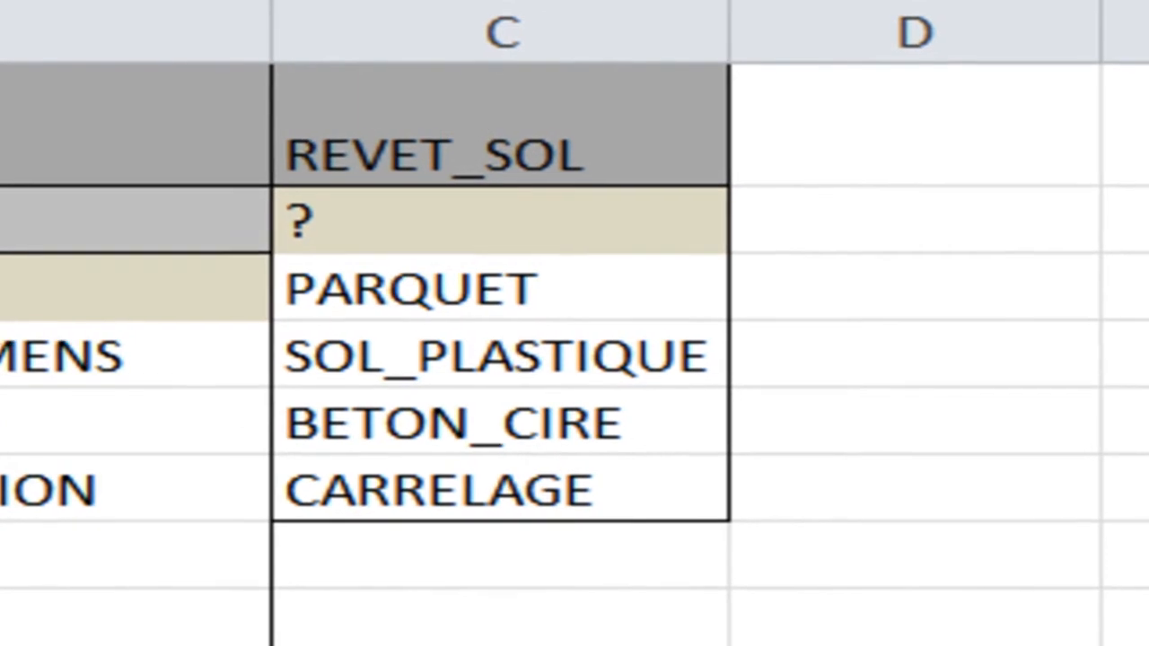
Step: Switch to the control-table spreadsheet and examine the allowed and default values of the REVET_SOL and TYPE_PIECE columns
{"action": "left_click_drag", "start_coordinate": [557, 287], "coordinate": [556, 467]}
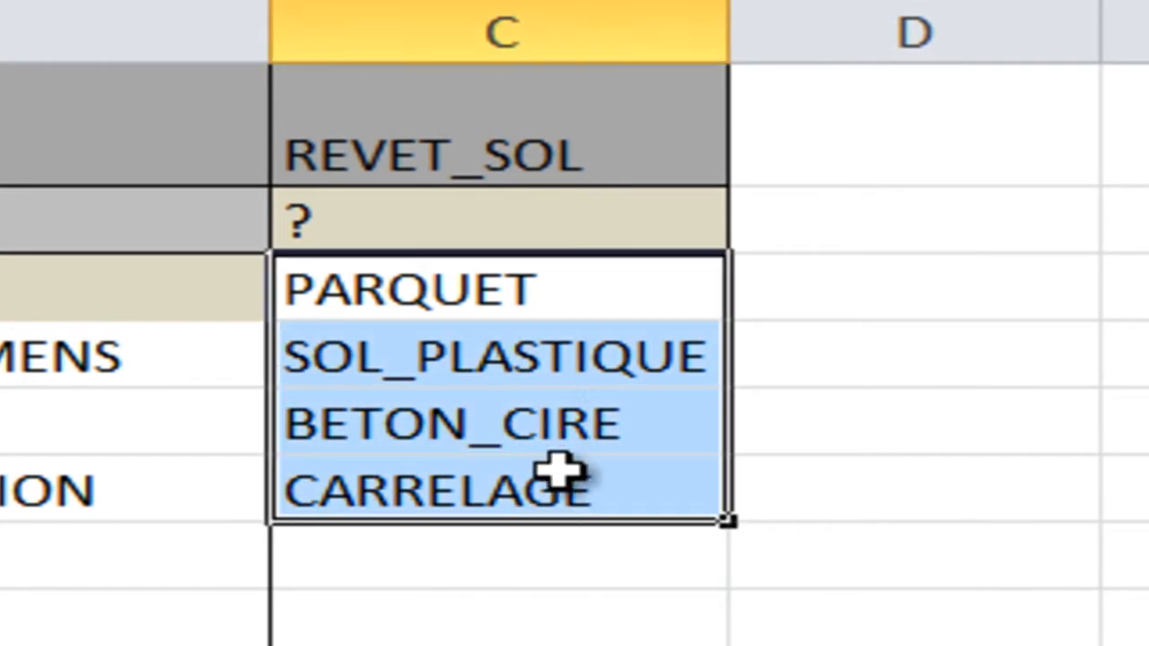
{"action": "left_click", "coordinate": [557, 221]}
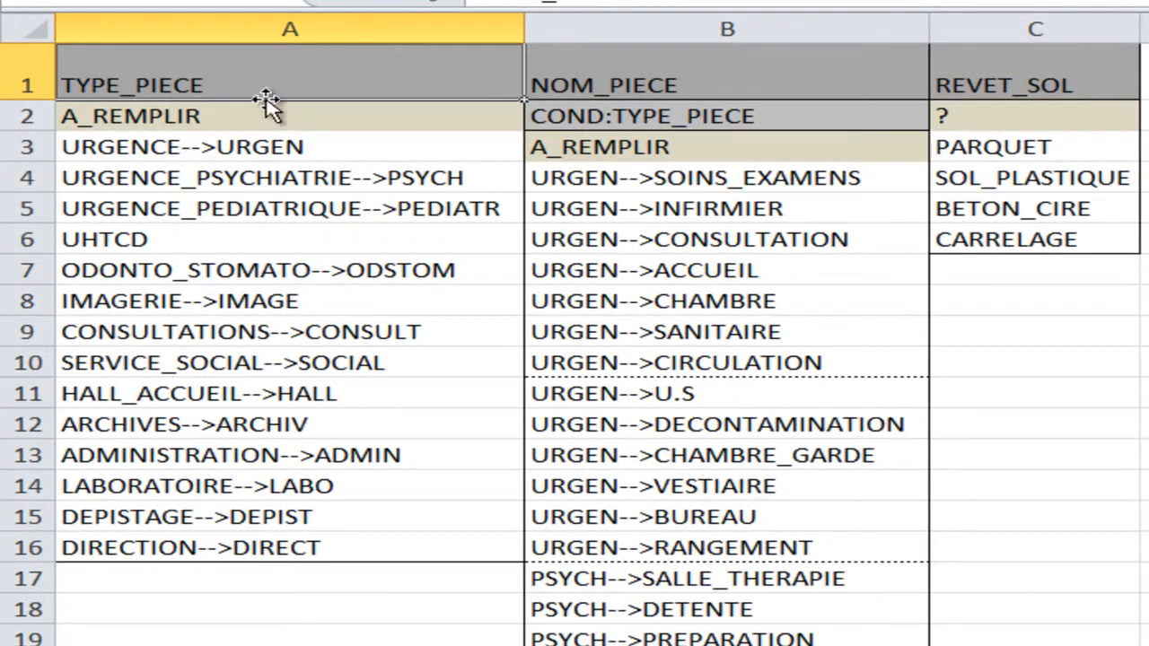
{"action": "left_click_drag", "start_coordinate": [270, 147], "coordinate": [277, 556]}
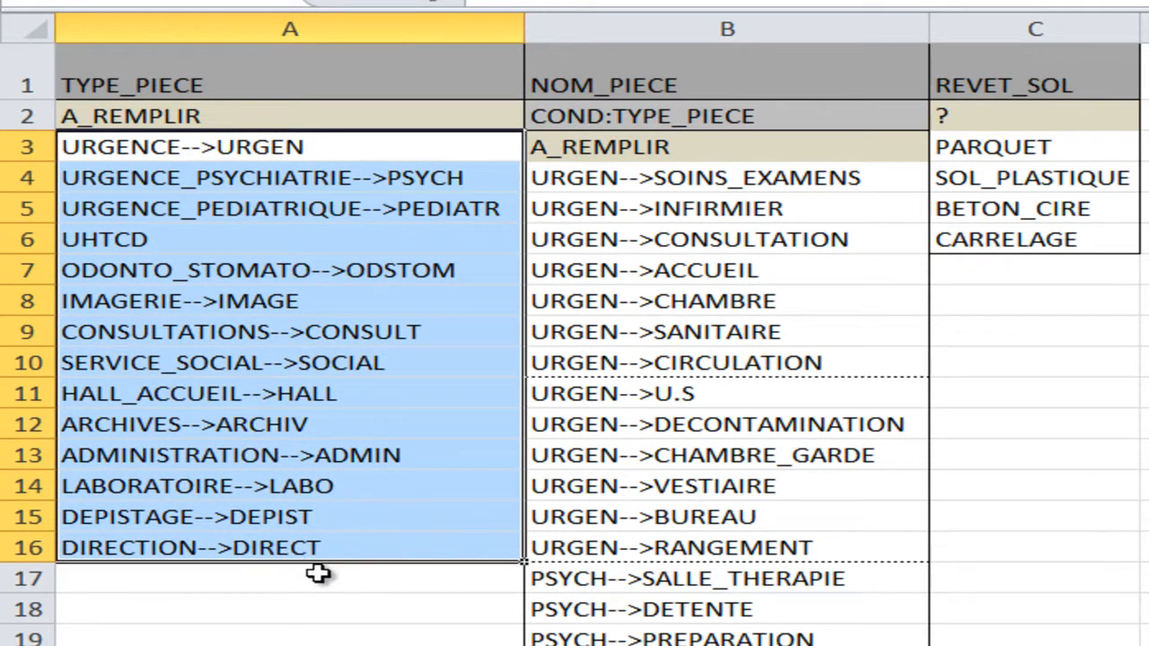
{"action": "left_click", "coordinate": [165, 115]}
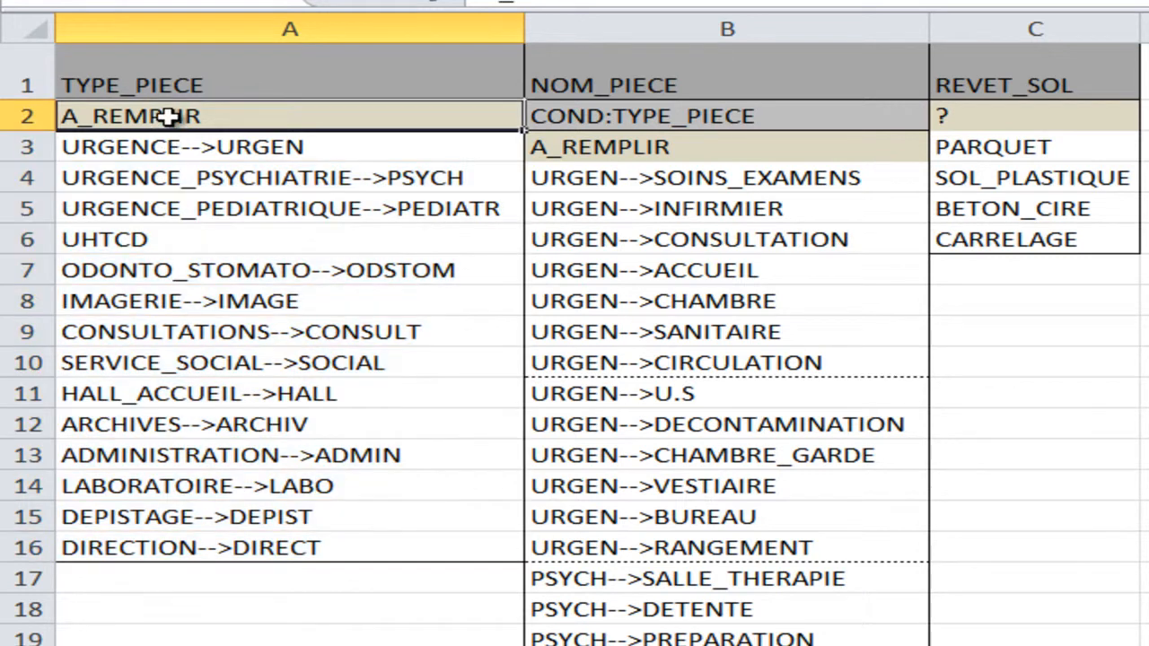
Step: Examine how the NOM_PIECE column depends on TYPE_PIECE through its COND:TYPE_PIECE condition and the URGEN and PSYCH prefixes
{"action": "left_click", "coordinate": [715, 16]}
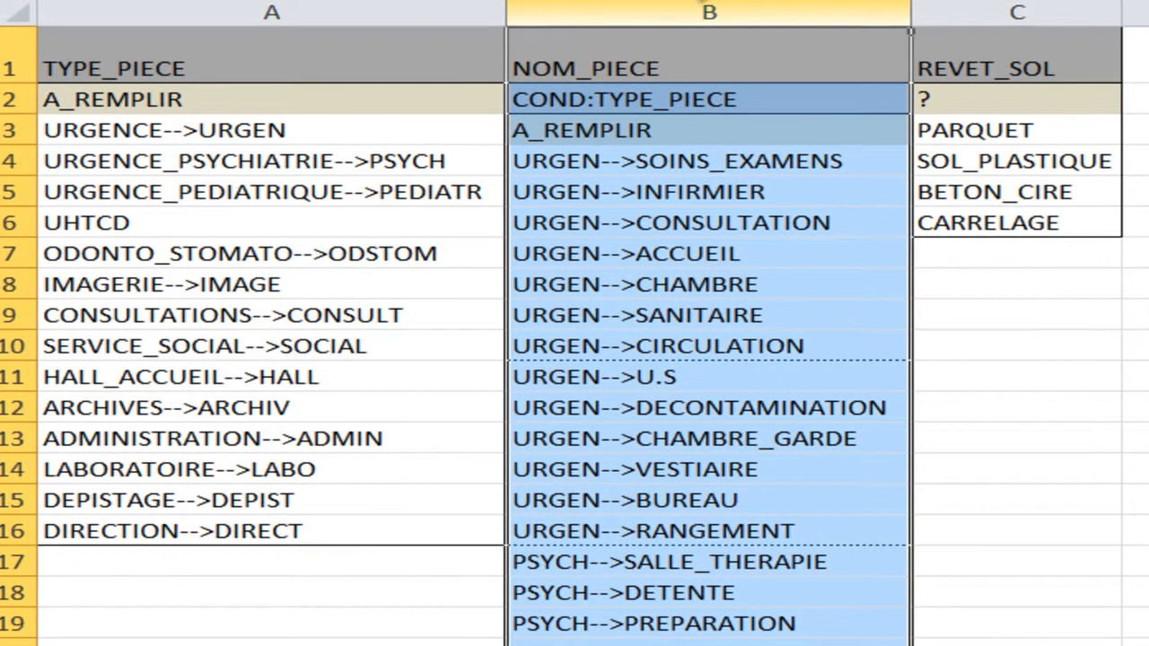
{"action": "left_click", "coordinate": [692, 99]}
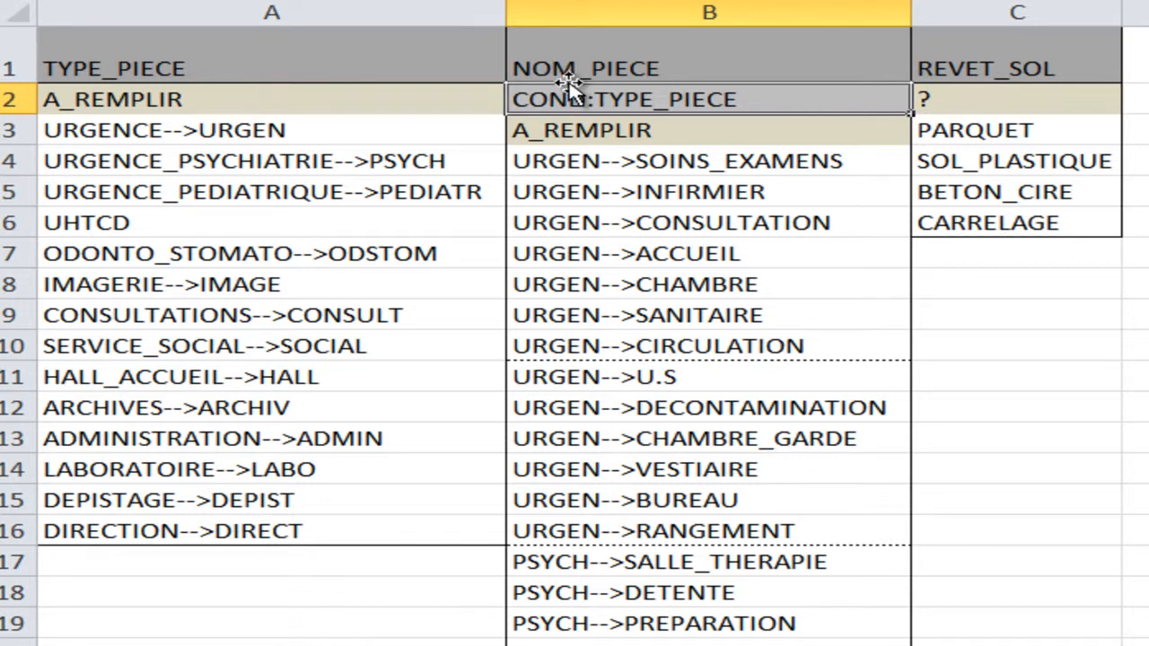
{"action": "left_click", "coordinate": [123, 133]}
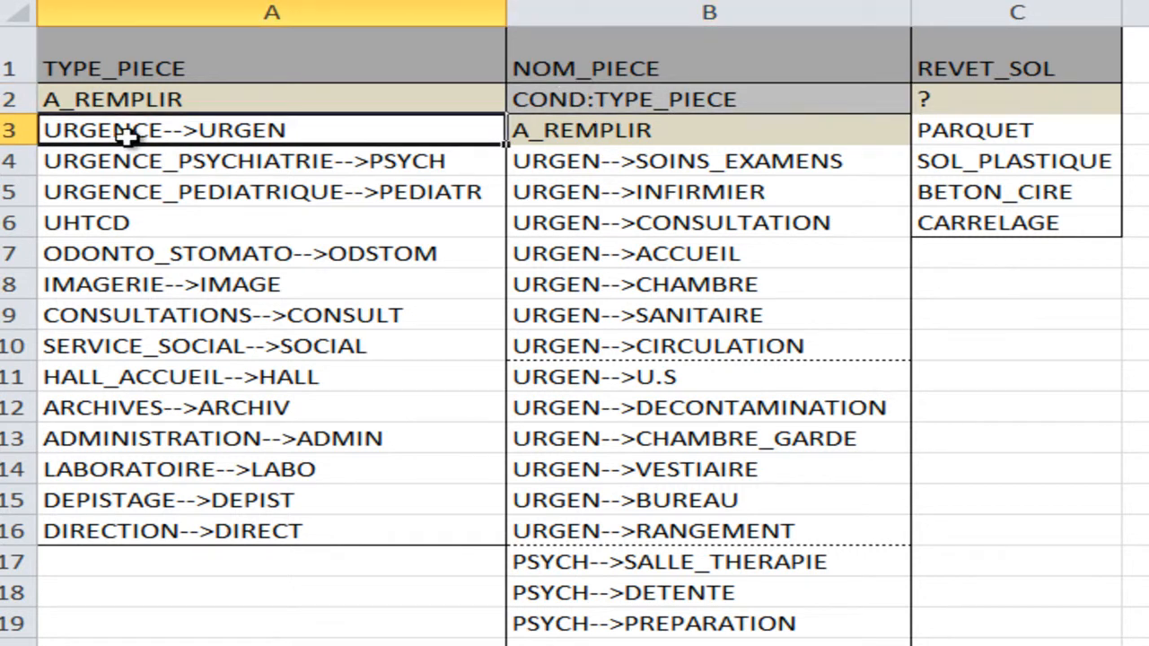
{"action": "left_click", "coordinate": [653, 60]}
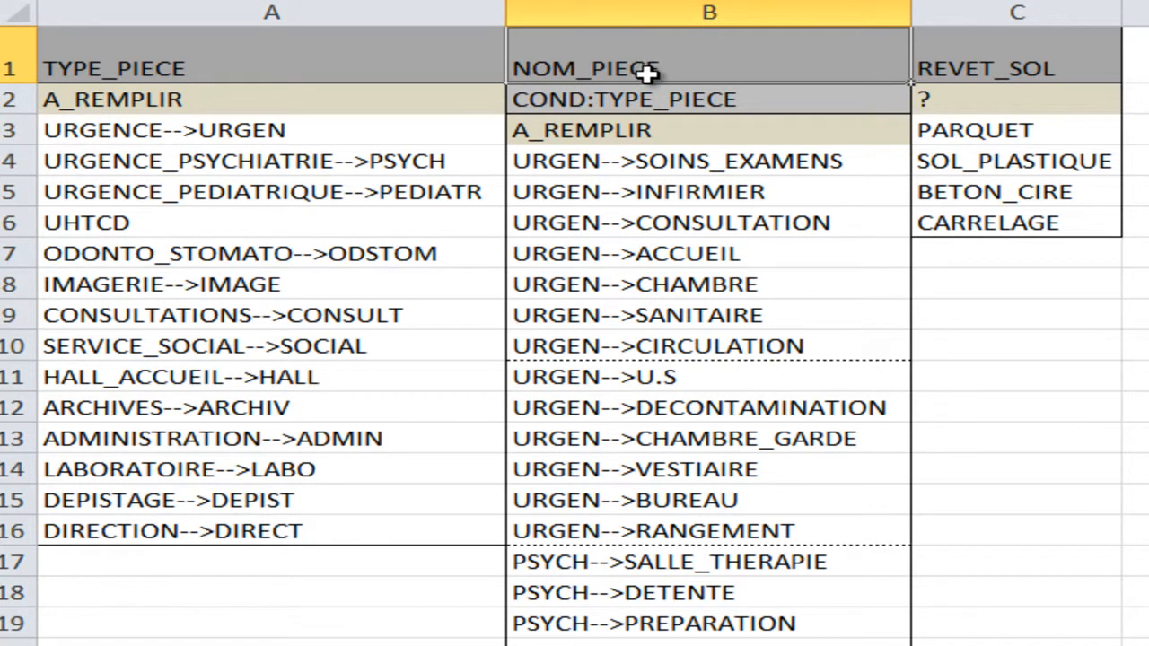
{"action": "left_click", "coordinate": [817, 142]}
{"action": "left_click_drag", "start_coordinate": [817, 145], "coordinate": [810, 537]}
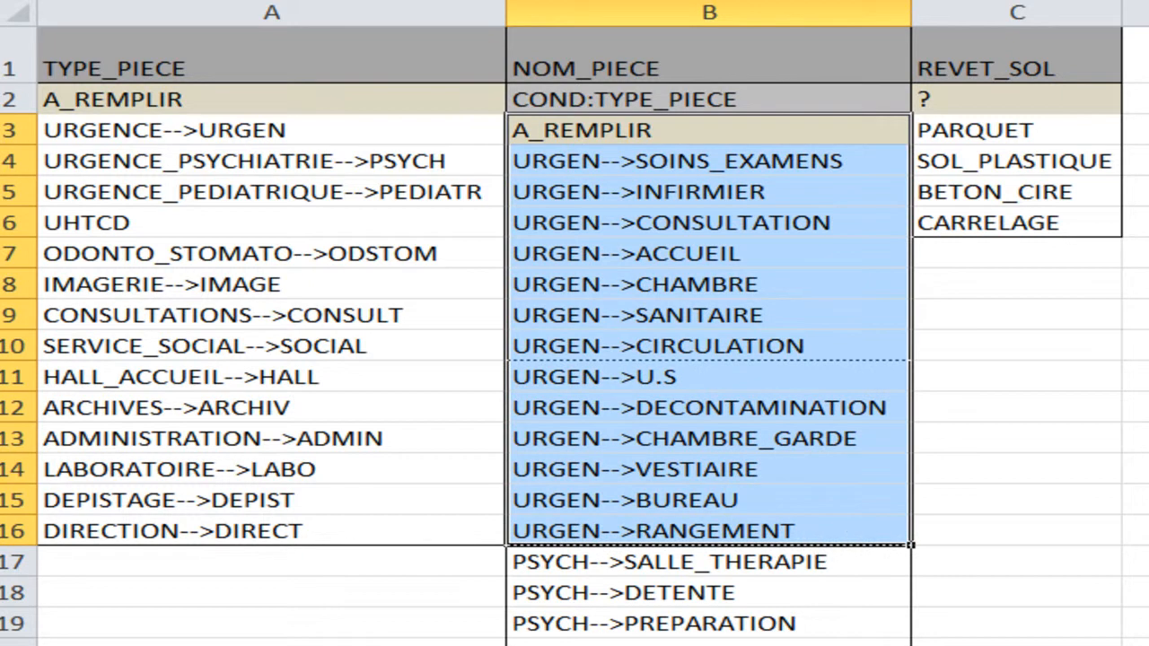
{"action": "left_click", "coordinate": [800, 561]}
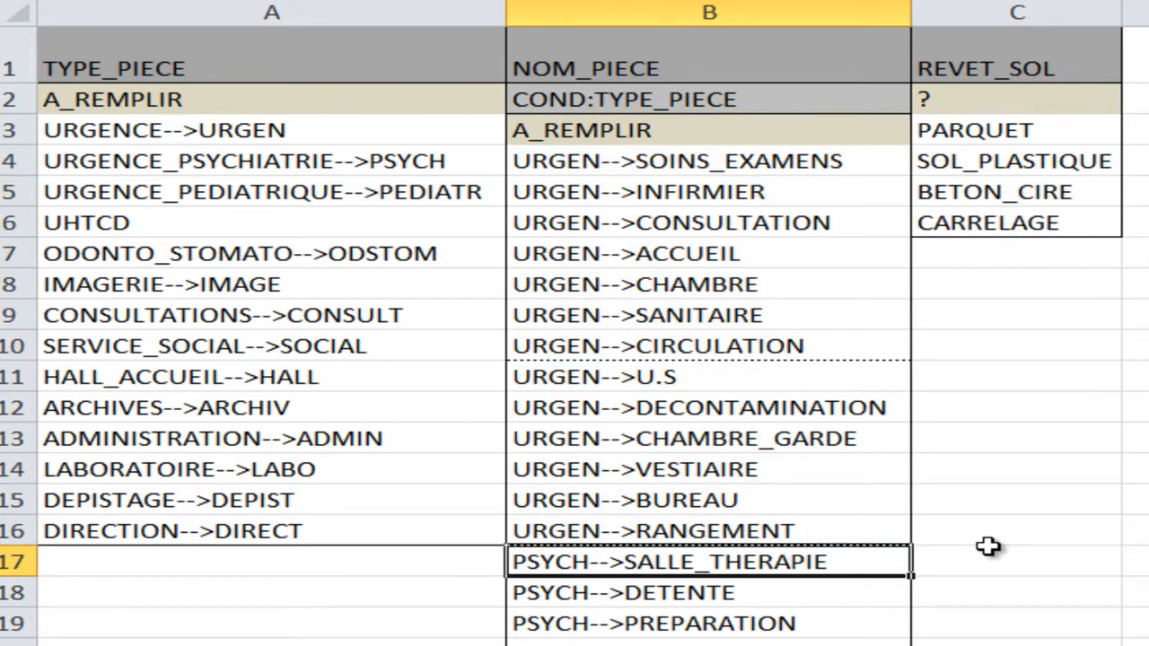
{"action": "double_click", "coordinate": [598, 559]}
{"action": "left_click_drag", "start_coordinate": [598, 559], "coordinate": [502, 559]}
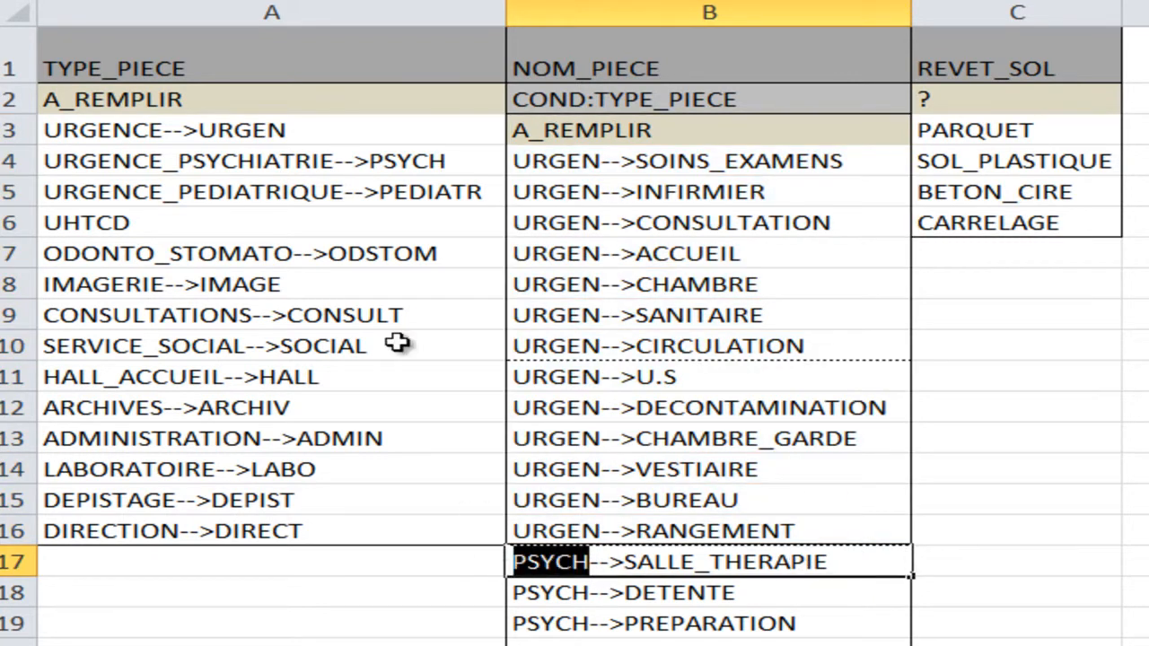
{"action": "key", "text": "Escape"}
{"action": "left_click", "coordinate": [349, 168]}
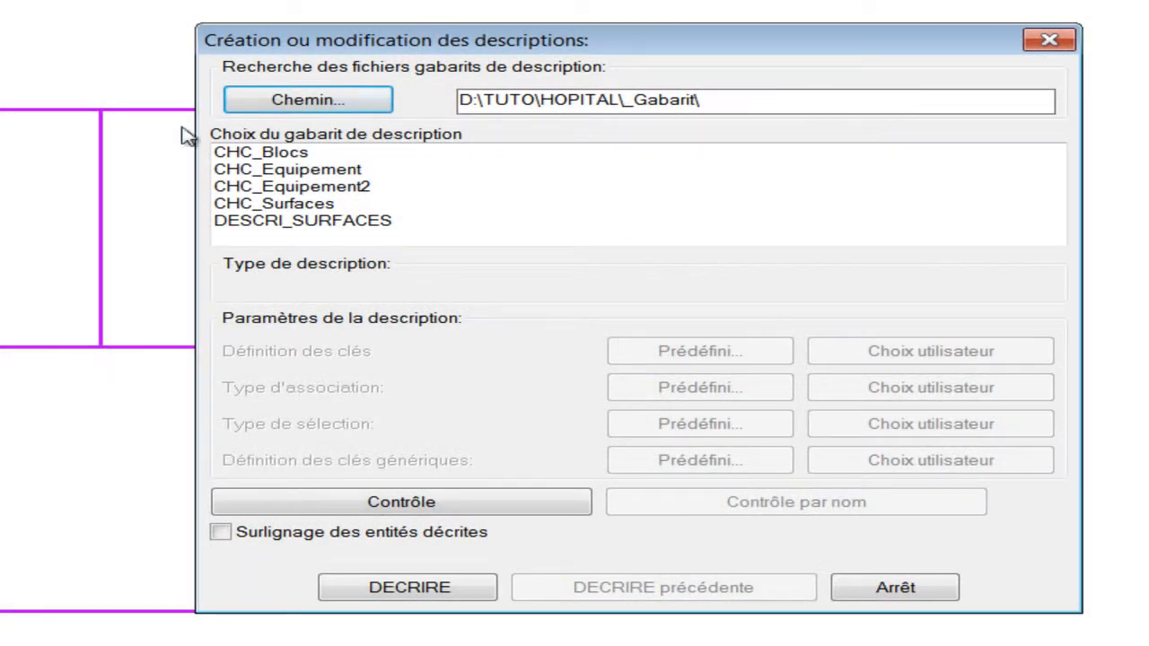
Step: Switch to AutoCAD and describe all four room polylines with the DESCRI_SURFACES template
{"action": "left_click", "coordinate": [269, 225]}
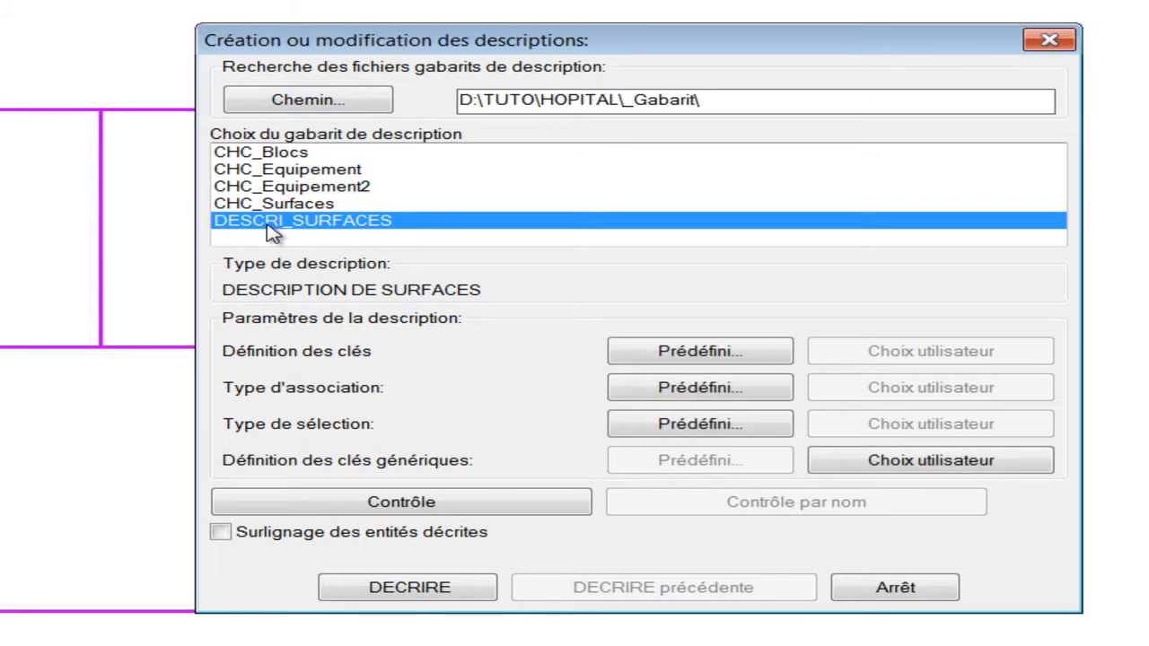
{"action": "left_click", "coordinate": [368, 591]}
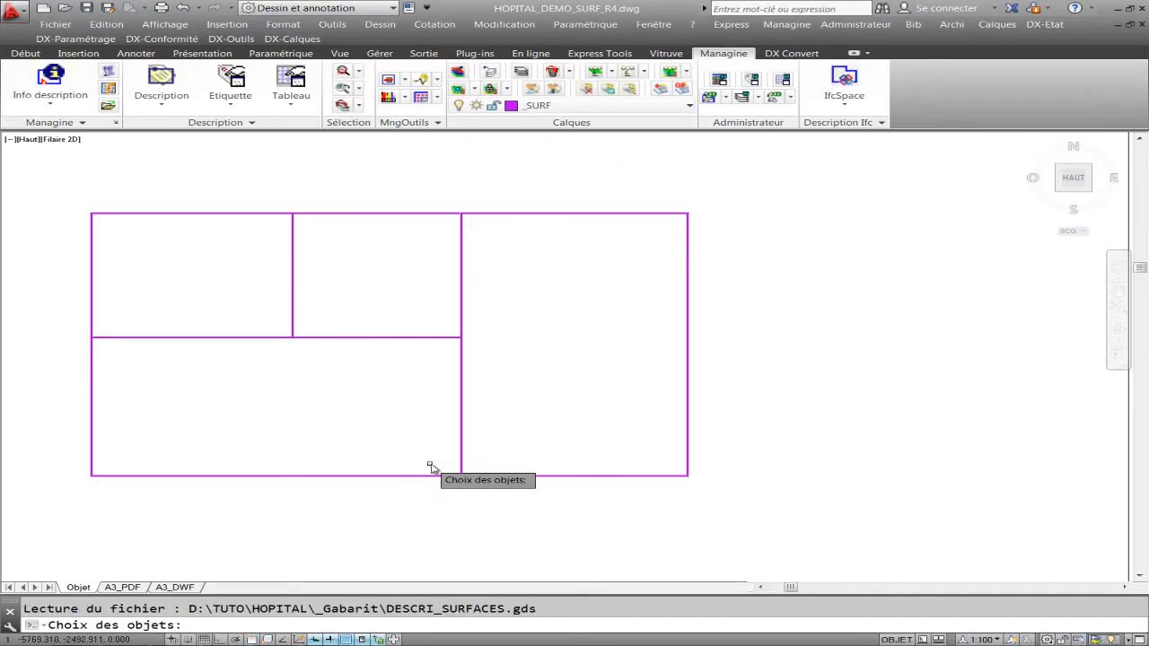
{"action": "left_click", "coordinate": [719, 535]}
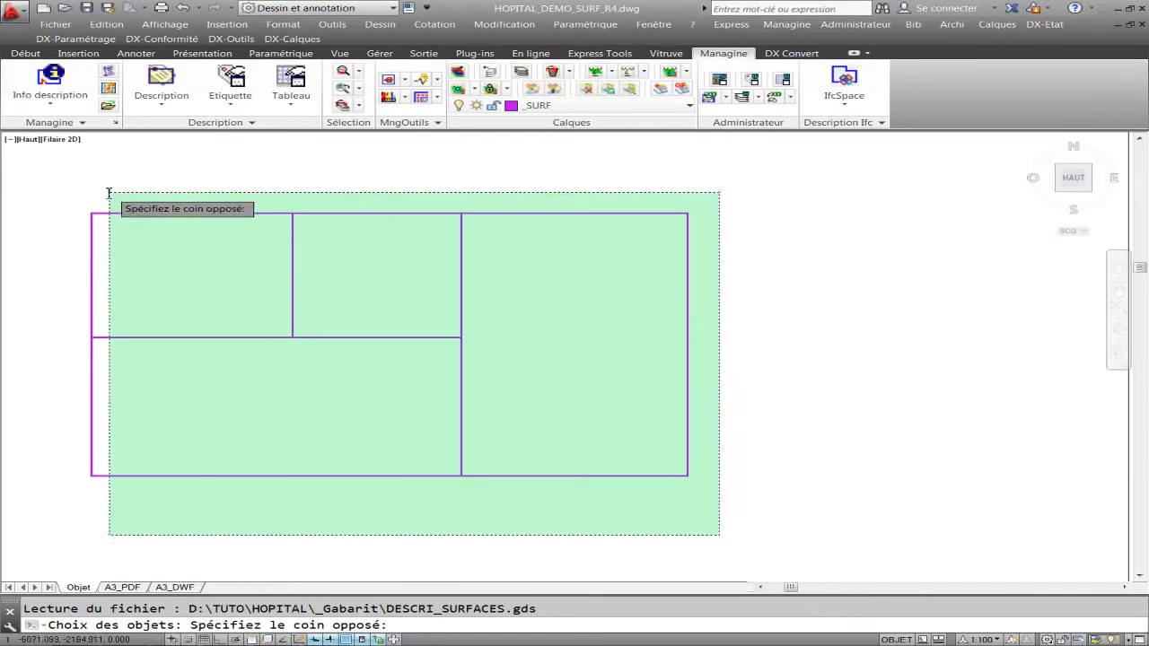
{"action": "left_click", "coordinate": [48, 171]}
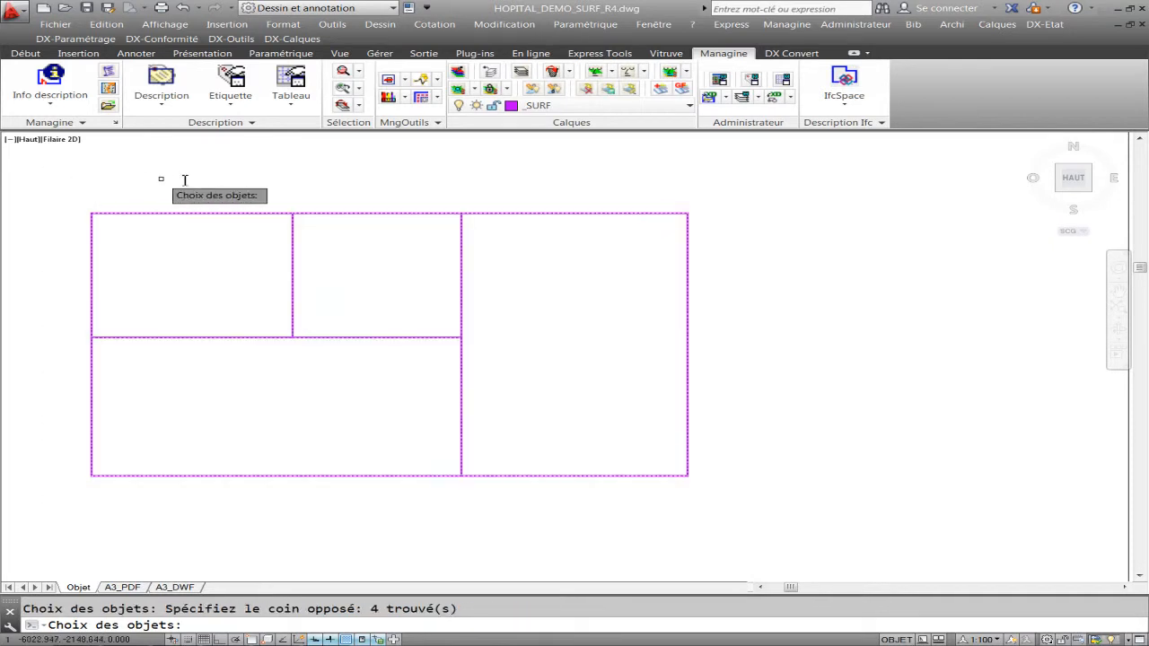
{"action": "key", "text": "Return"}
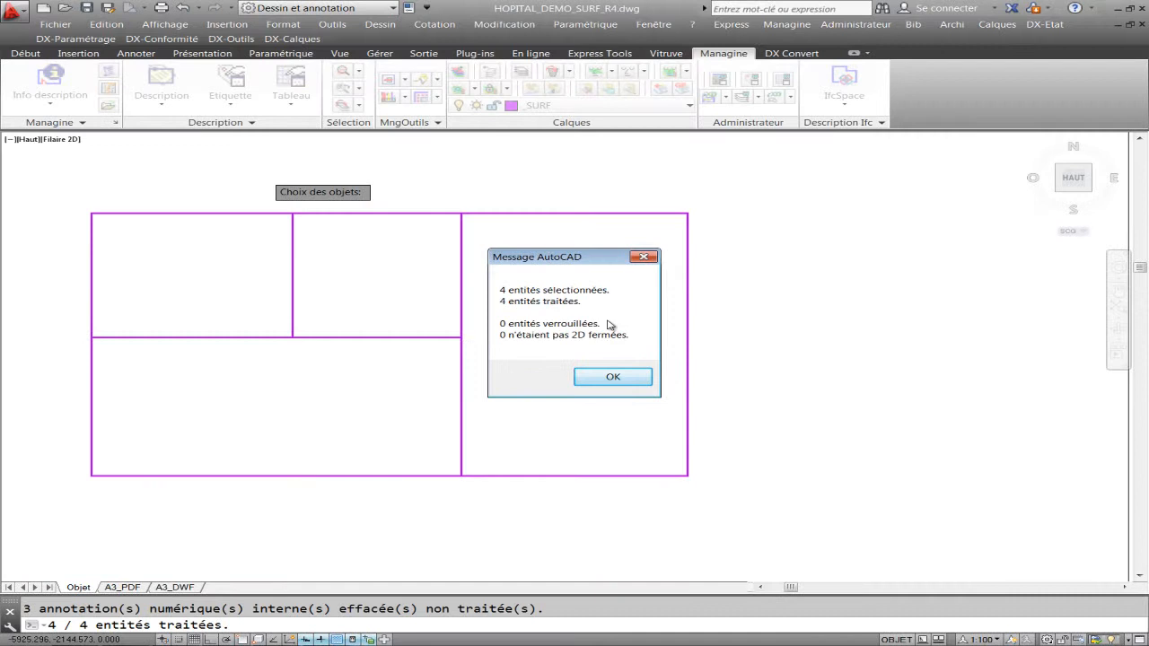
{"action": "left_click", "coordinate": [613, 376]}
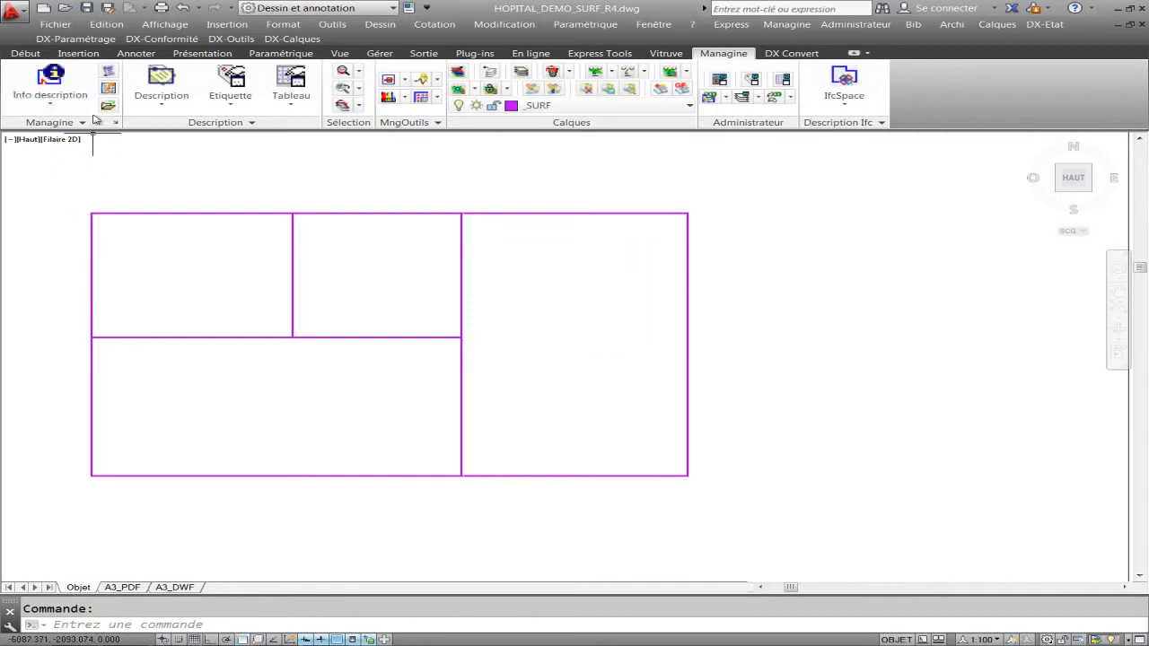
Step: Inspect the Managine description data of the upper-left, upper-middle and large right-hand room polylines
{"action": "left_click", "coordinate": [51, 96]}
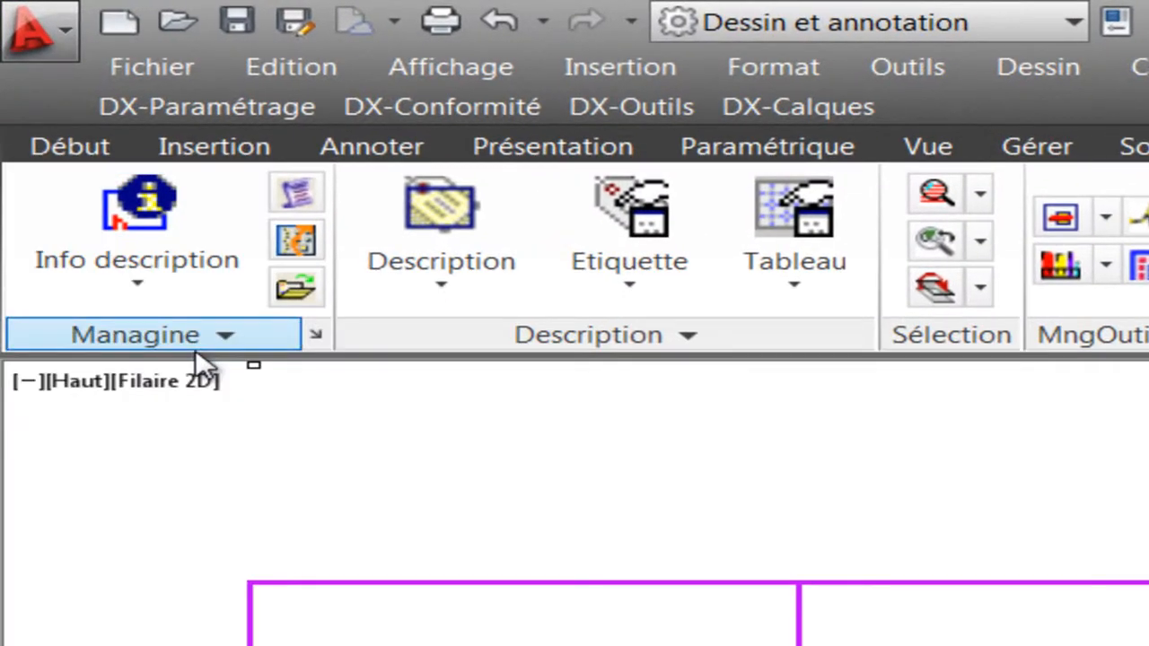
{"action": "left_click", "coordinate": [402, 584]}
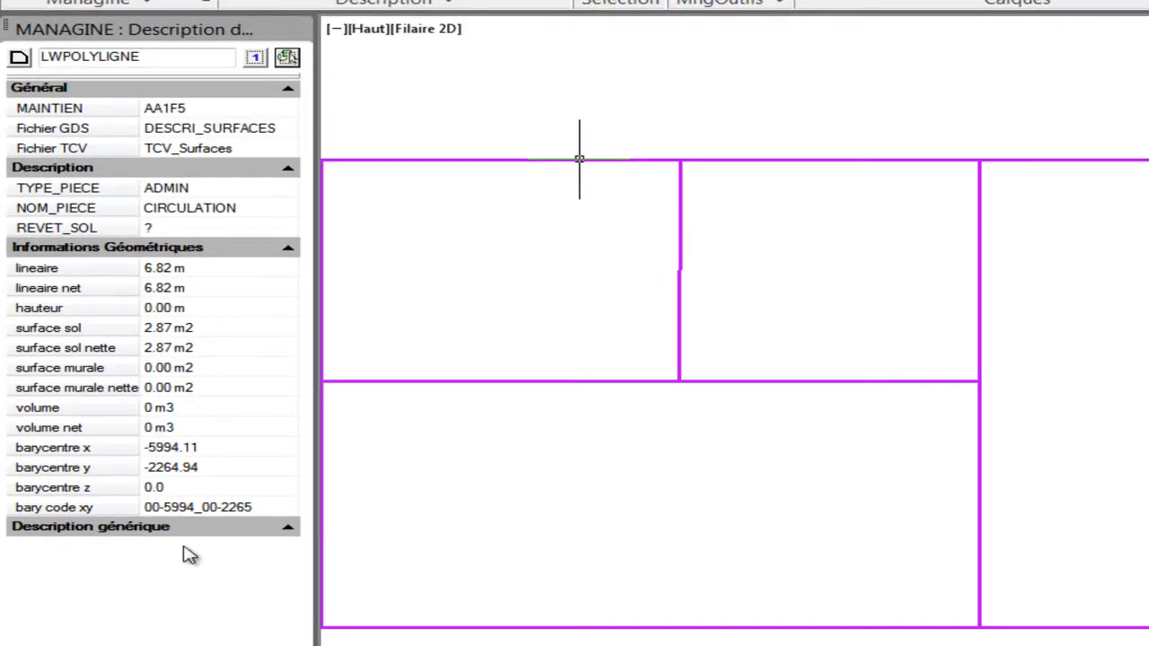
{"action": "left_click", "coordinate": [287, 56]}
{"action": "left_click", "coordinate": [730, 167]}
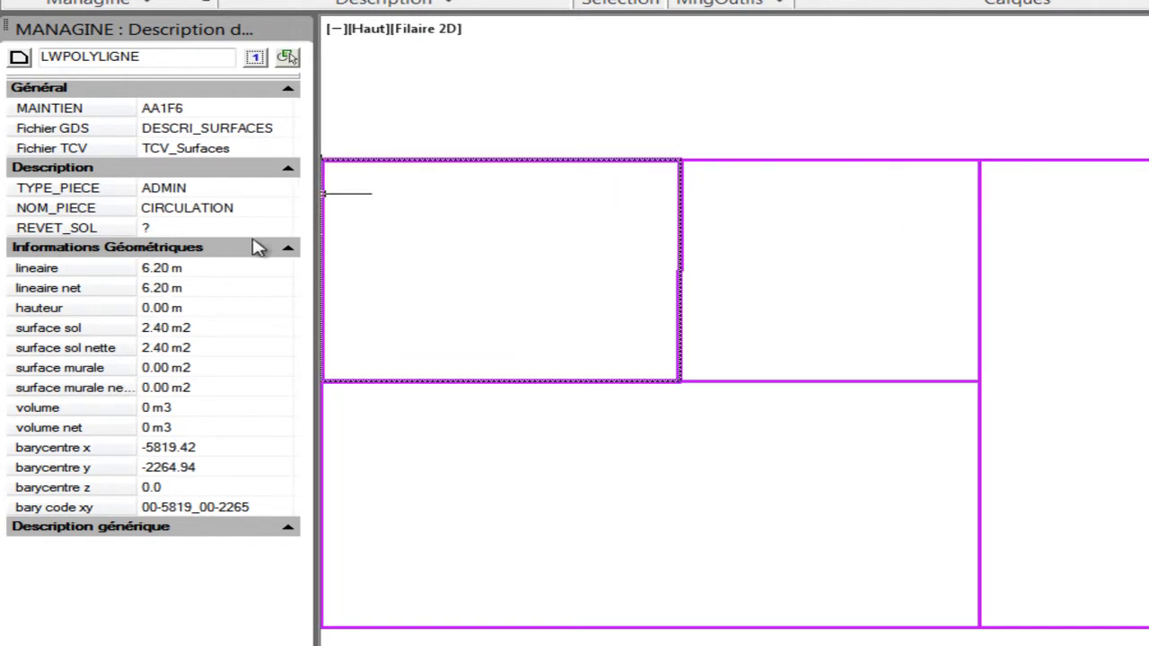
{"action": "left_click", "coordinate": [289, 57]}
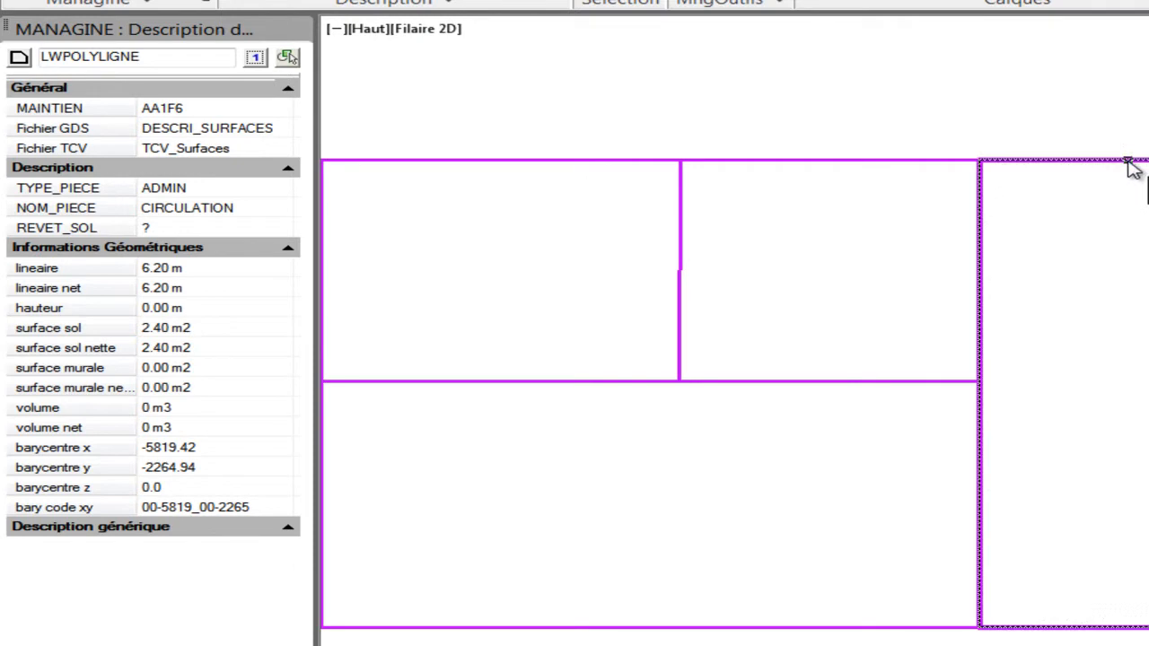
{"action": "left_click", "coordinate": [1128, 161]}
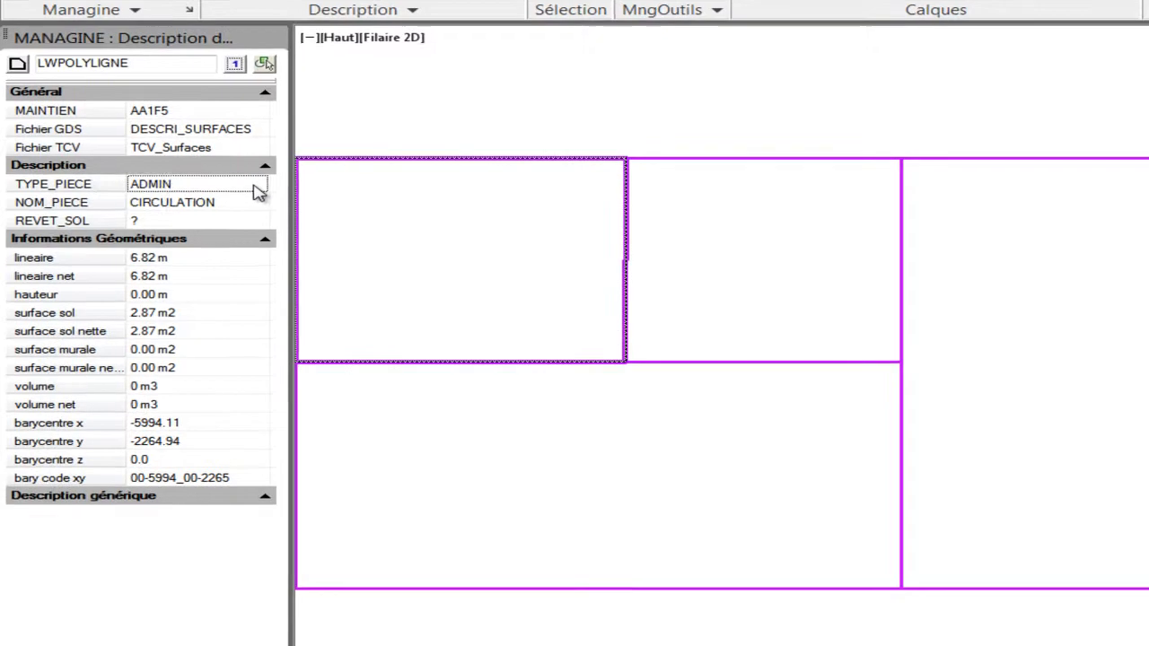
Step: Set the upper-left room's TYPE_PIECE to CONSULT and its NOM_PIECE to SECRETARIAT
{"action": "left_click", "coordinate": [155, 230]}
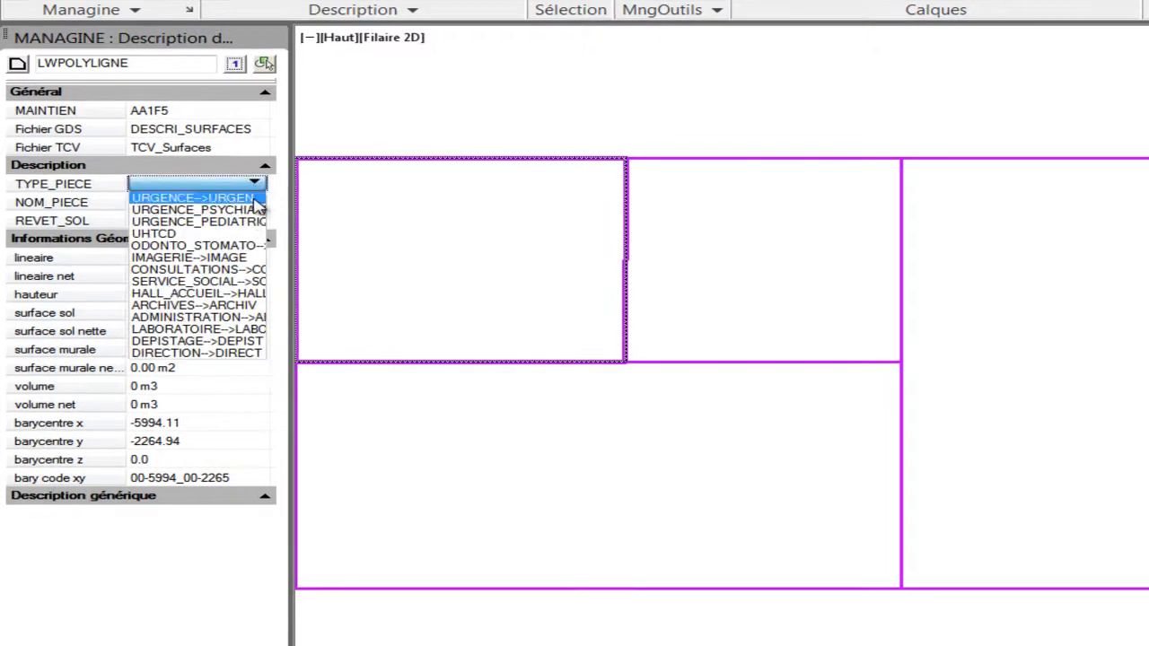
{"action": "left_click", "coordinate": [232, 269]}
{"action": "left_click", "coordinate": [233, 205]}
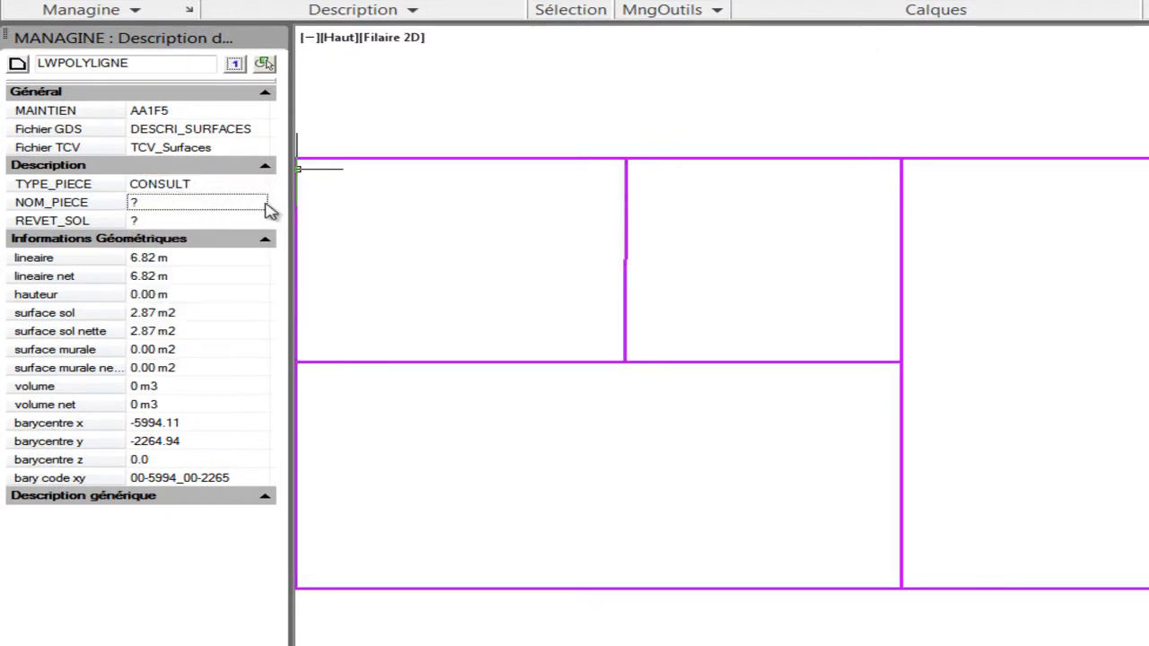
{"action": "left_click", "coordinate": [257, 203]}
{"action": "left_click", "coordinate": [197, 311]}
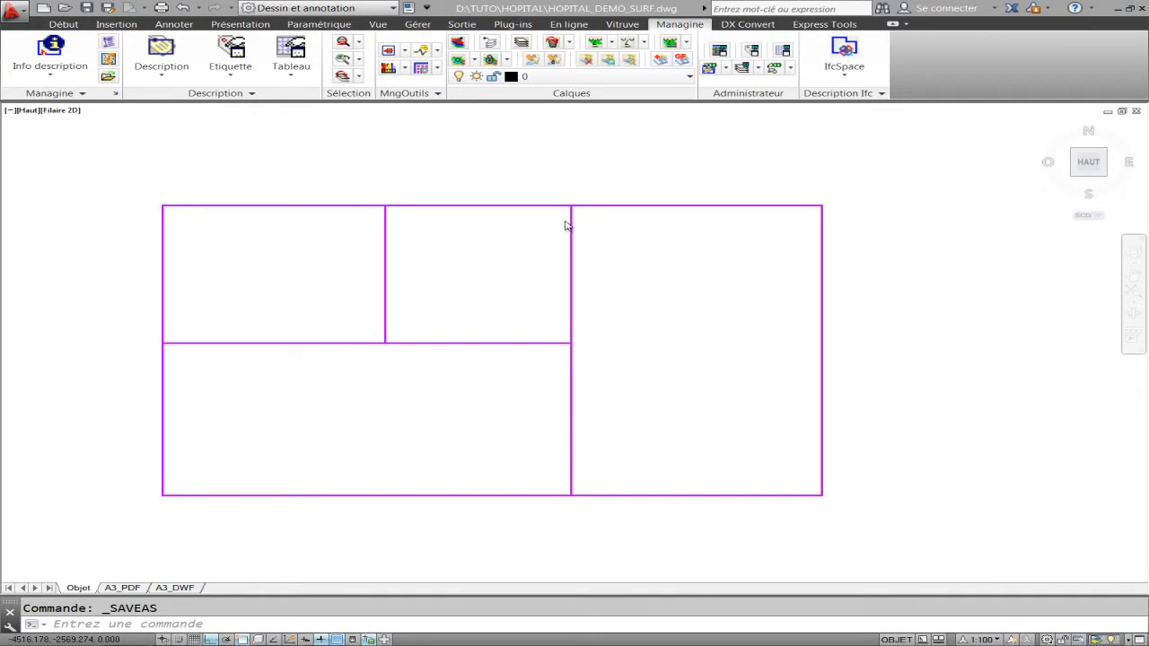
Step: Label all four room polylines using the ETIQU_SURFACES label template
{"action": "left_click", "coordinate": [230, 72]}
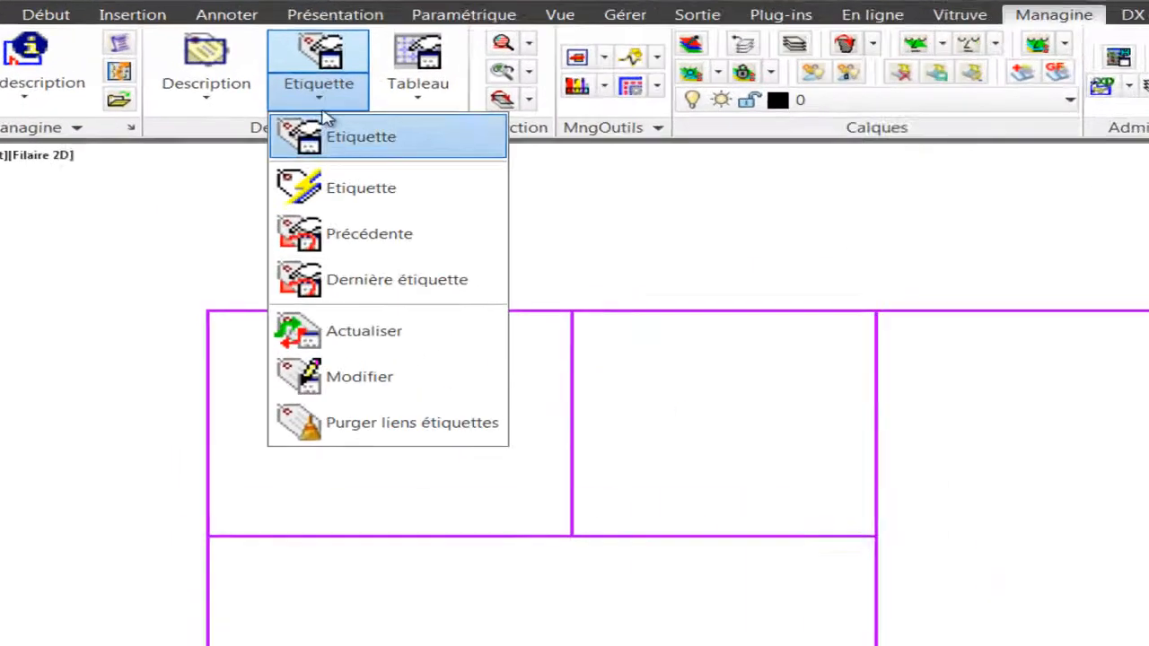
{"action": "left_click", "coordinate": [322, 143]}
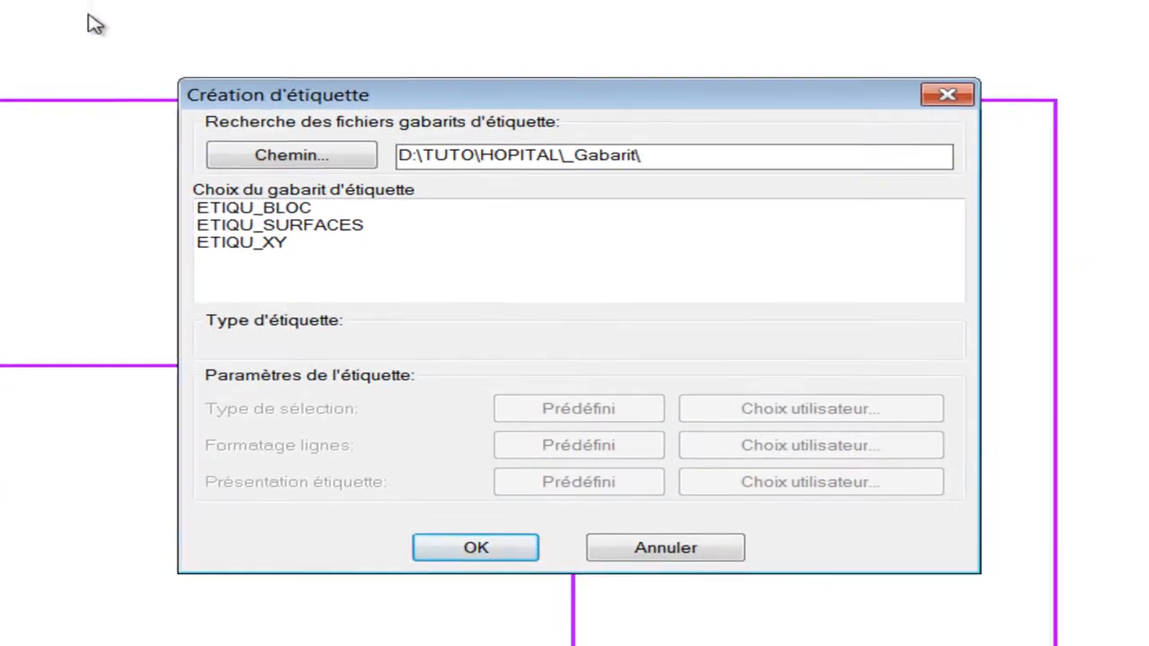
{"action": "left_click", "coordinate": [300, 225]}
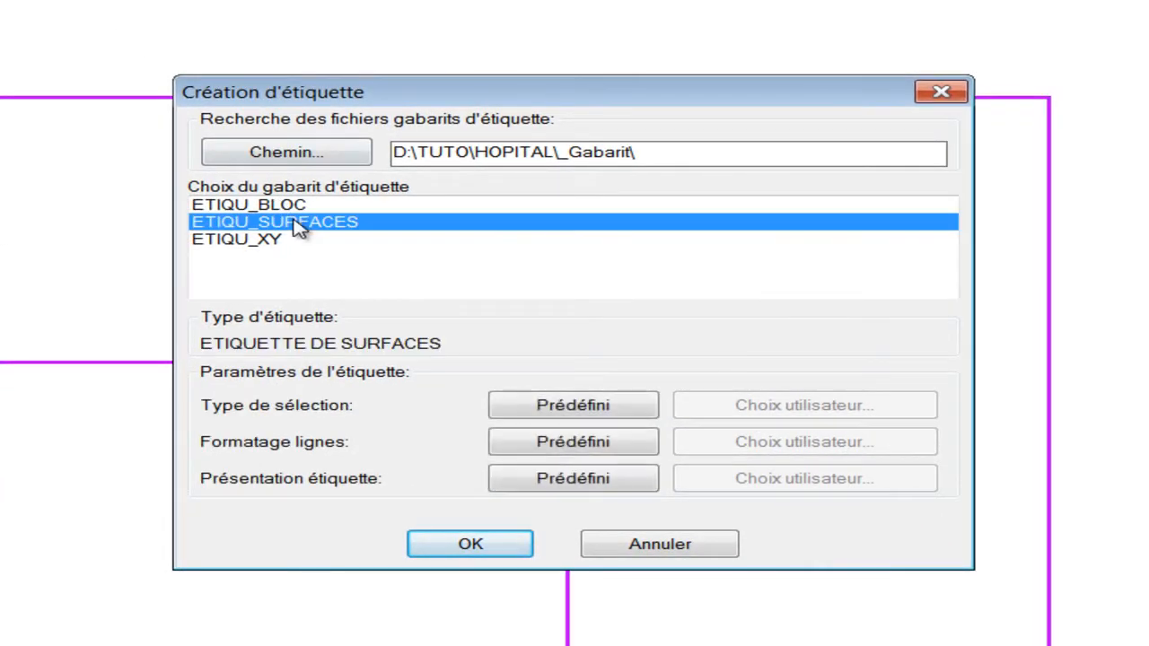
{"action": "left_click", "coordinate": [470, 544]}
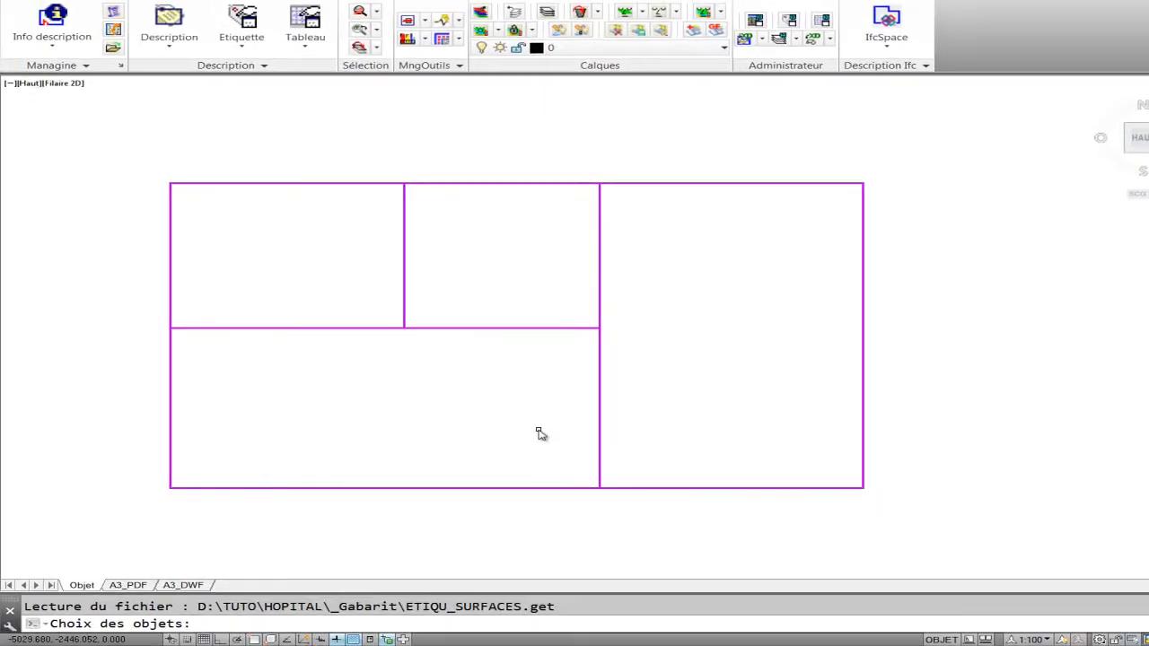
{"action": "left_click", "coordinate": [876, 513]}
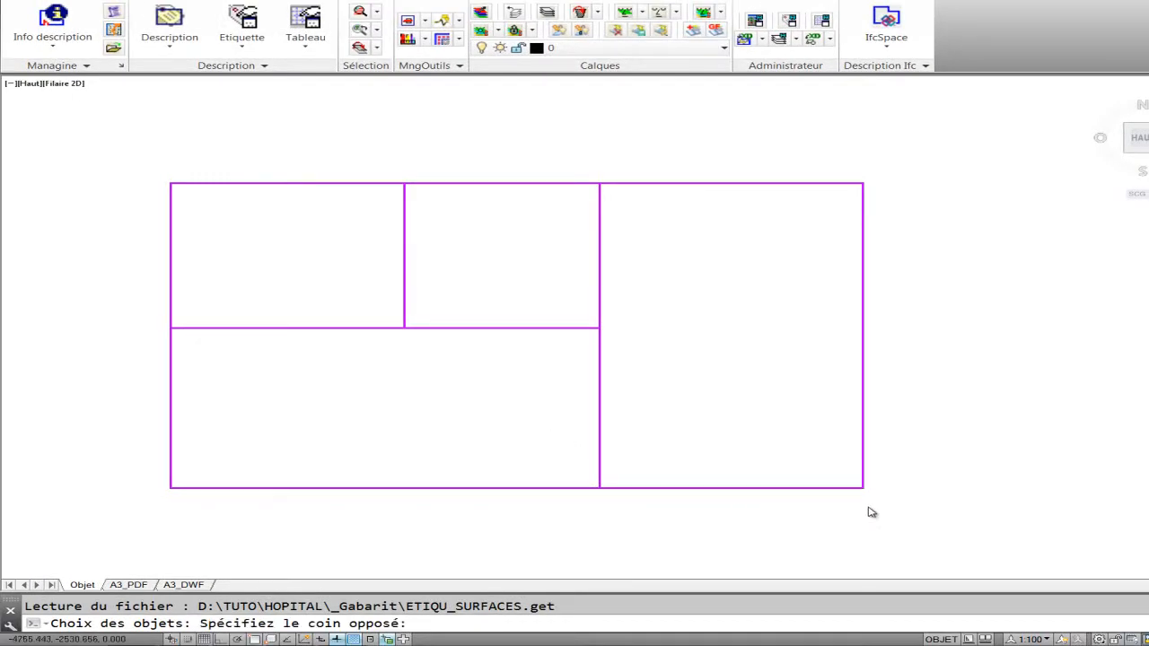
{"action": "left_click", "coordinate": [132, 173]}
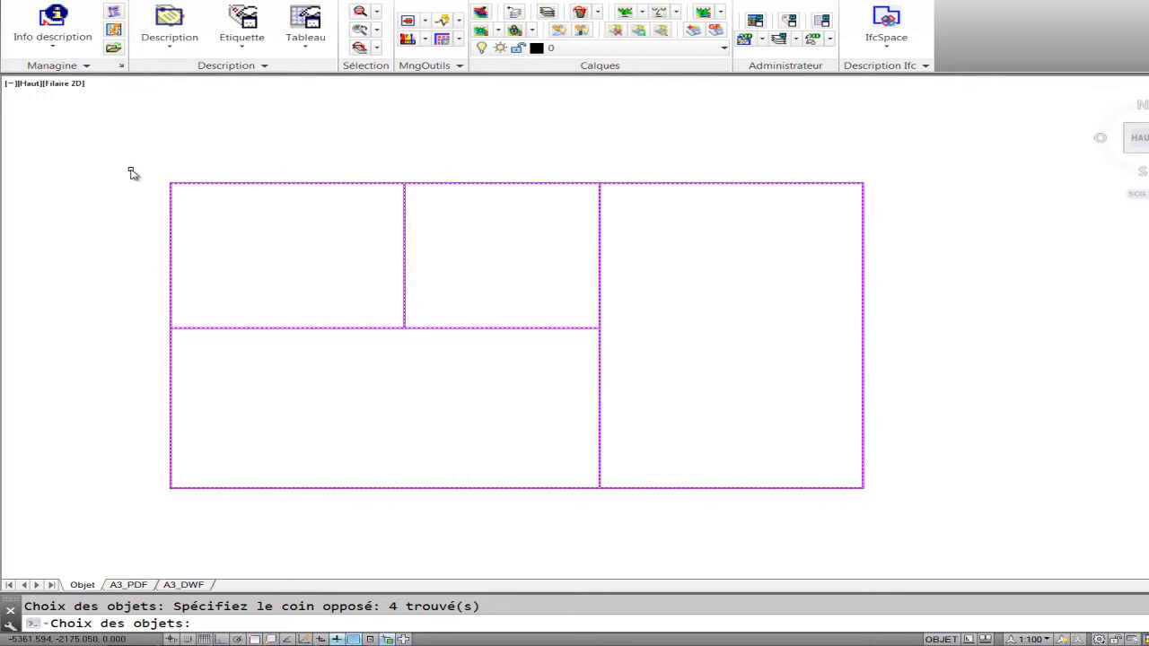
{"action": "key", "text": "Return"}
{"action": "key", "text": "Return"}
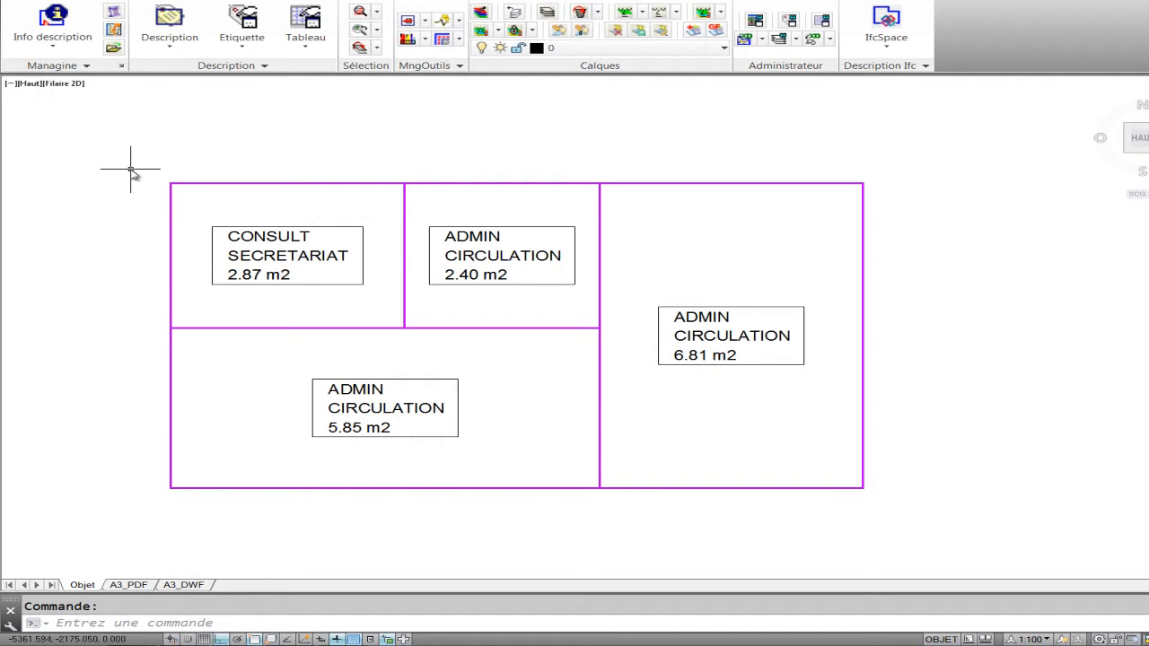
Step: Open the upper-middle room polyline's Managine description and set its NOM_PIECE to RANGEMENT
{"action": "left_click", "coordinate": [468, 201]}
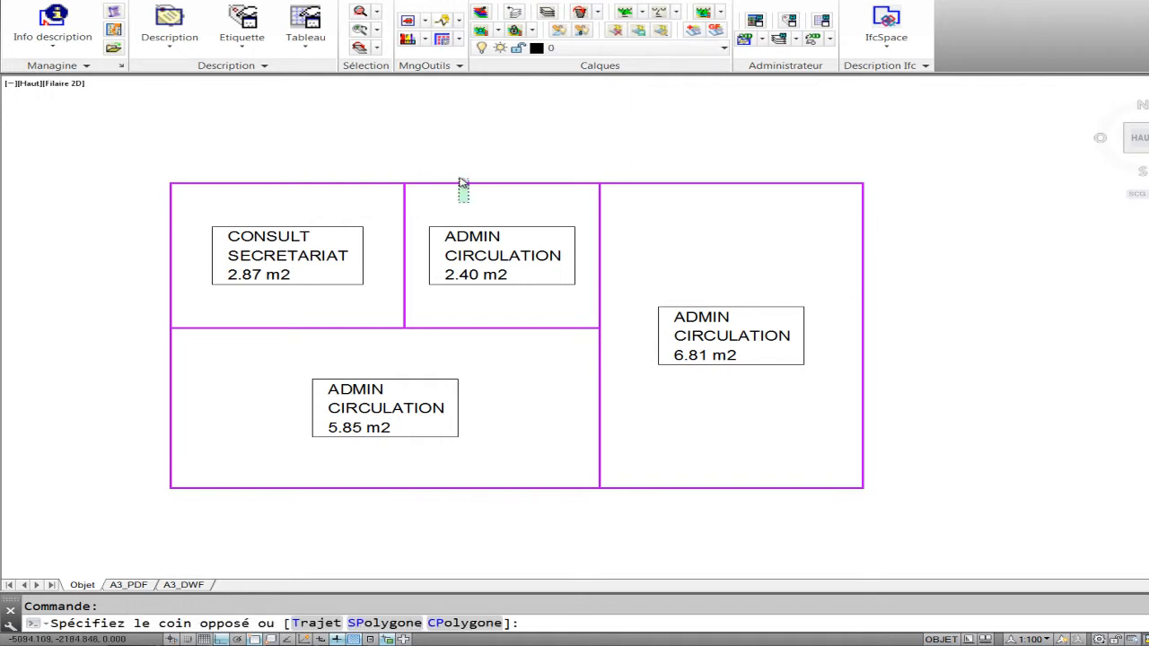
{"action": "left_click", "coordinate": [459, 172]}
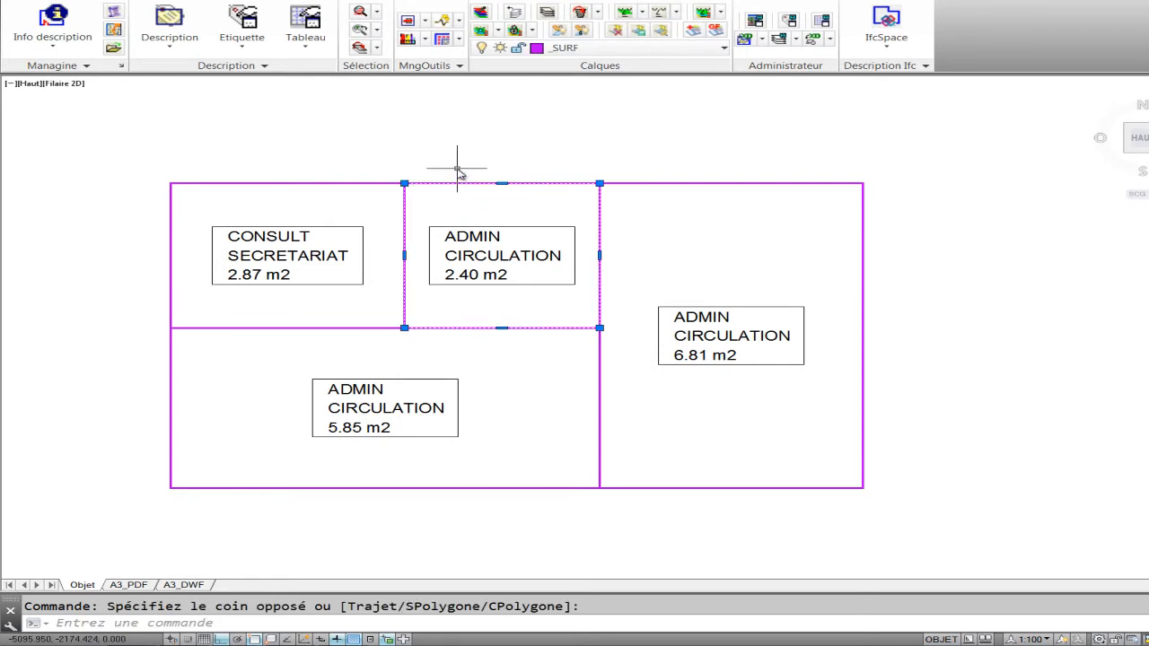
{"action": "left_click", "coordinate": [52, 40]}
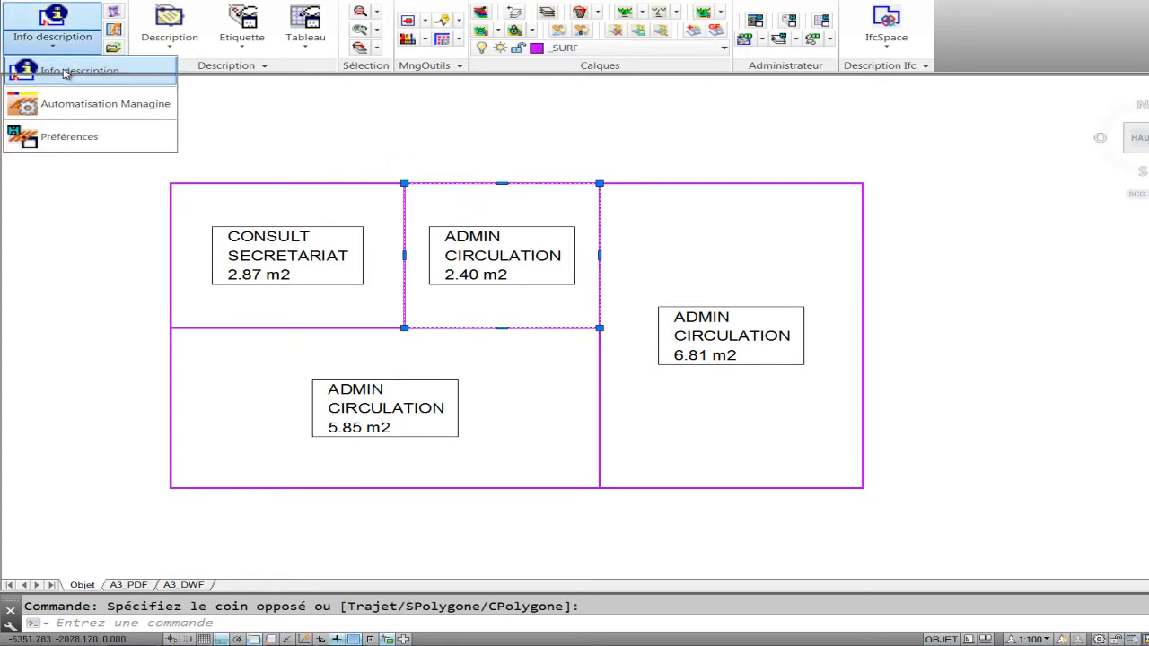
{"action": "left_click", "coordinate": [64, 74]}
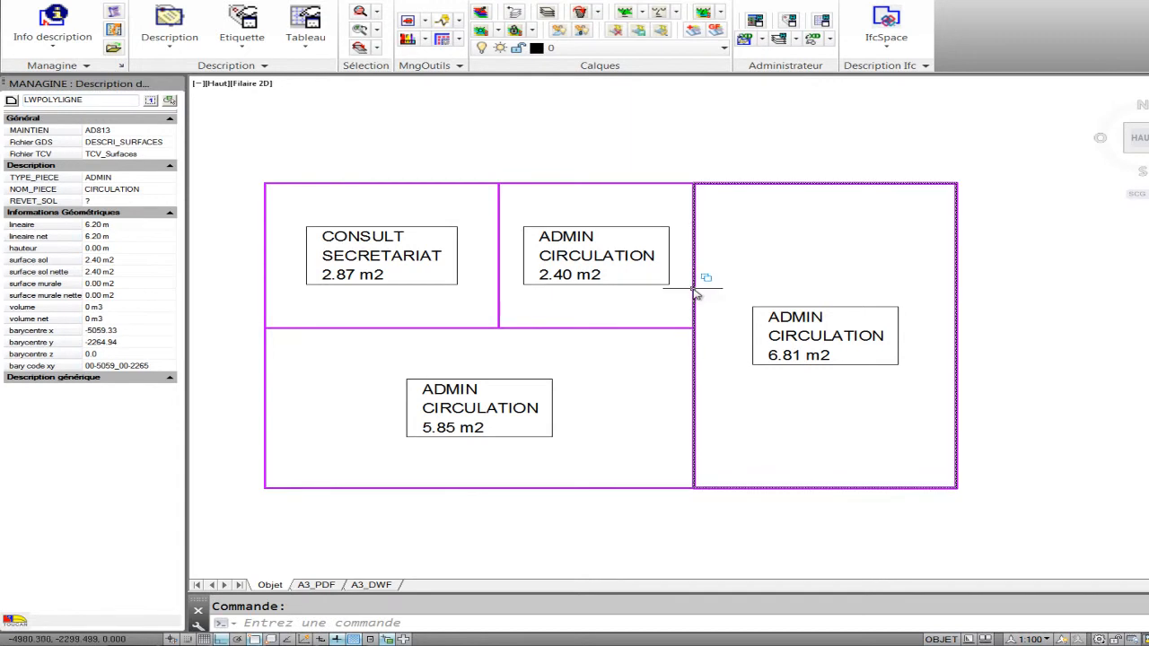
{"action": "scroll", "coordinate": [696, 292], "scroll_direction": "up", "scroll_amount": 4}
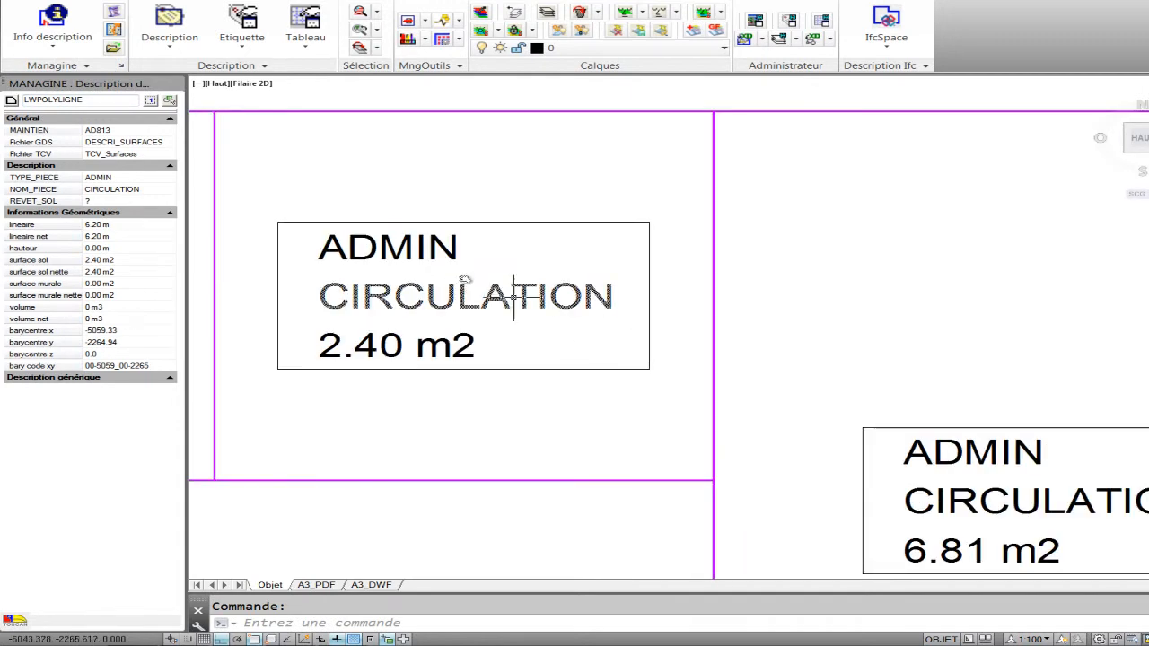
{"action": "left_click", "coordinate": [225, 206]}
{"action": "left_click", "coordinate": [269, 195]}
{"action": "left_click", "coordinate": [184, 313]}
{"action": "left_click_drag", "start_coordinate": [485, 336], "coordinate": [1027, 417]}
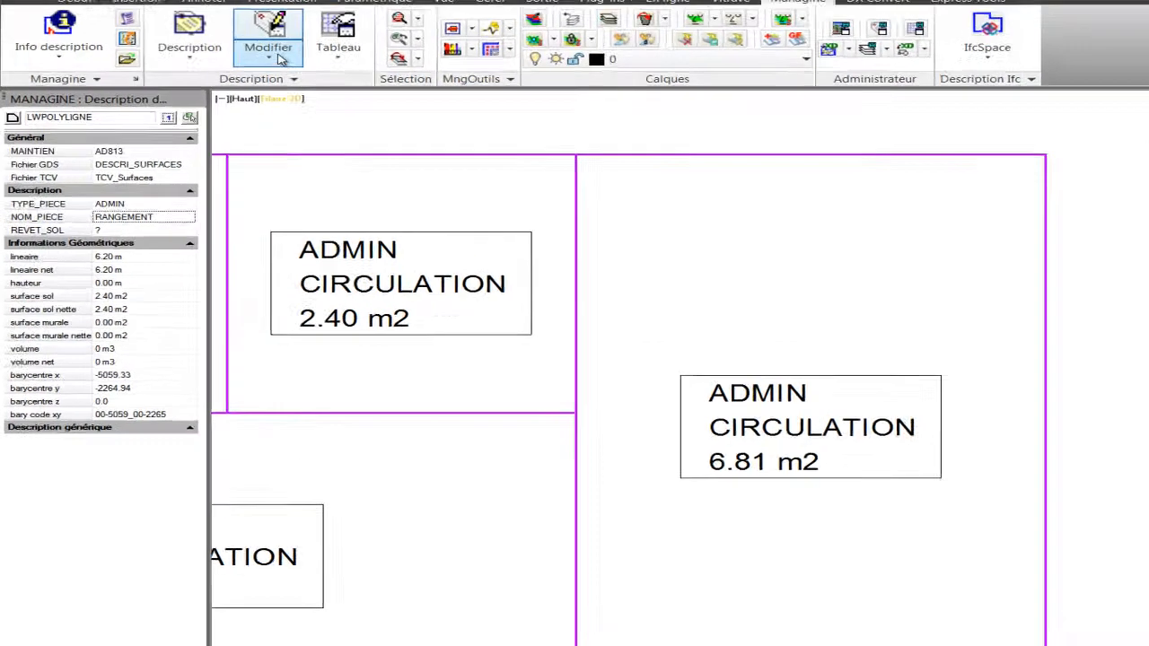
Step: Modify the linked room-name annotation in the upper-middle room's label to ADMIN-->RANGEMENT
{"action": "left_click", "coordinate": [240, 27]}
{"action": "left_click", "coordinate": [271, 168]}
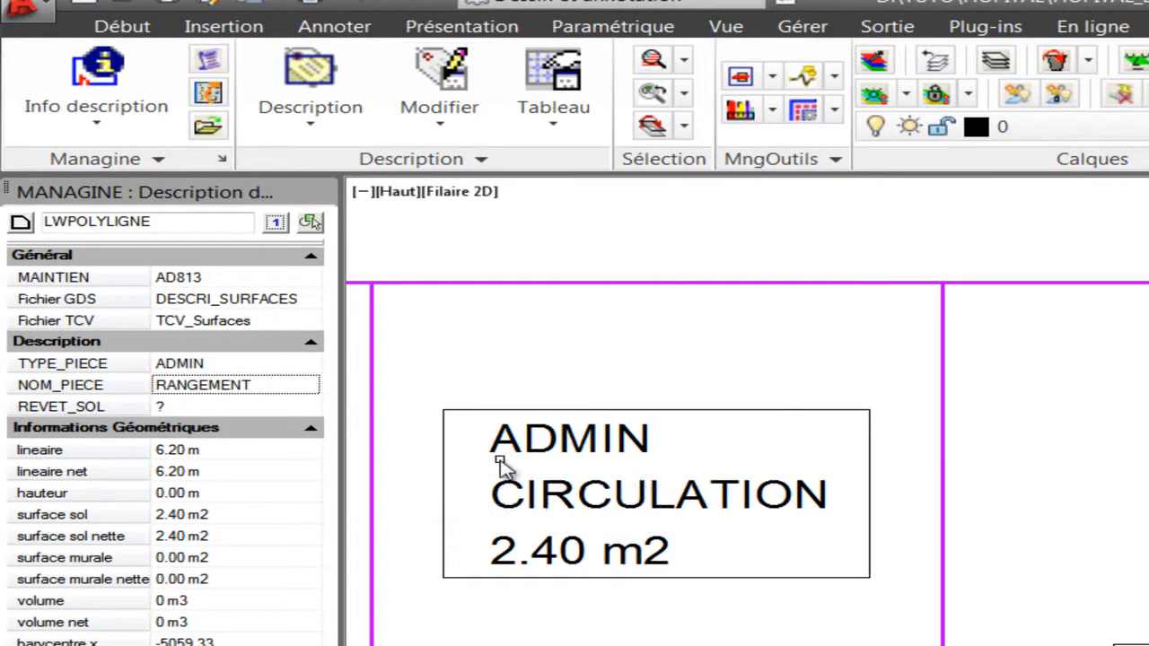
{"action": "left_click", "coordinate": [562, 506]}
{"action": "left_click", "coordinate": [1075, 634]}
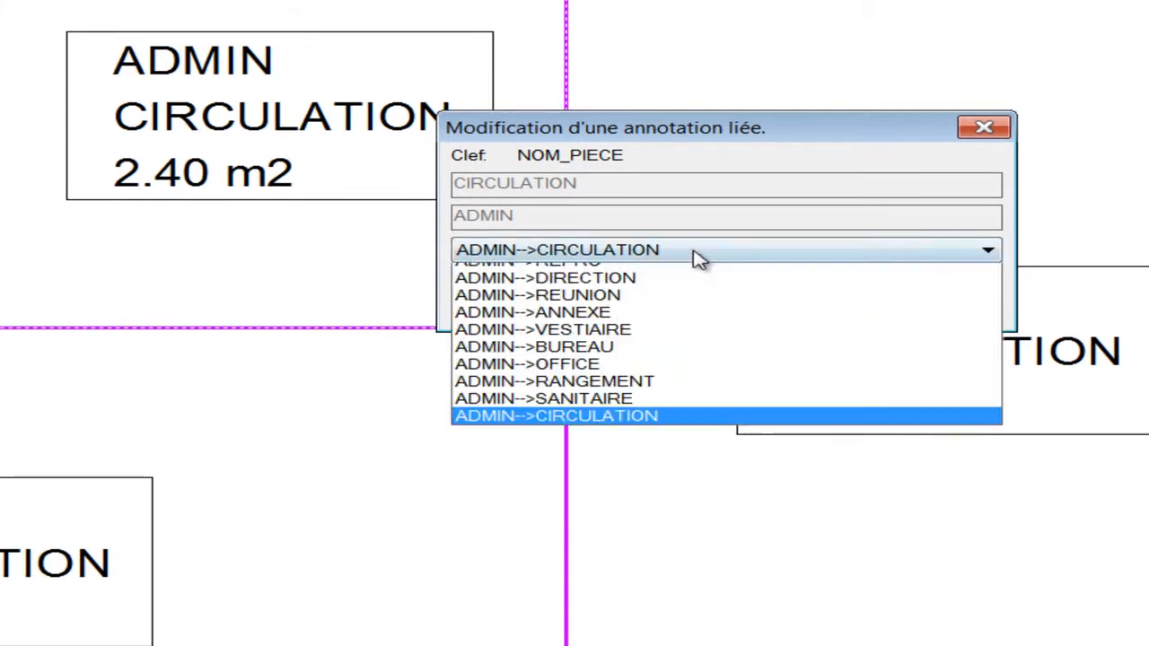
{"action": "left_click", "coordinate": [640, 408]}
{"action": "left_click", "coordinate": [618, 307]}
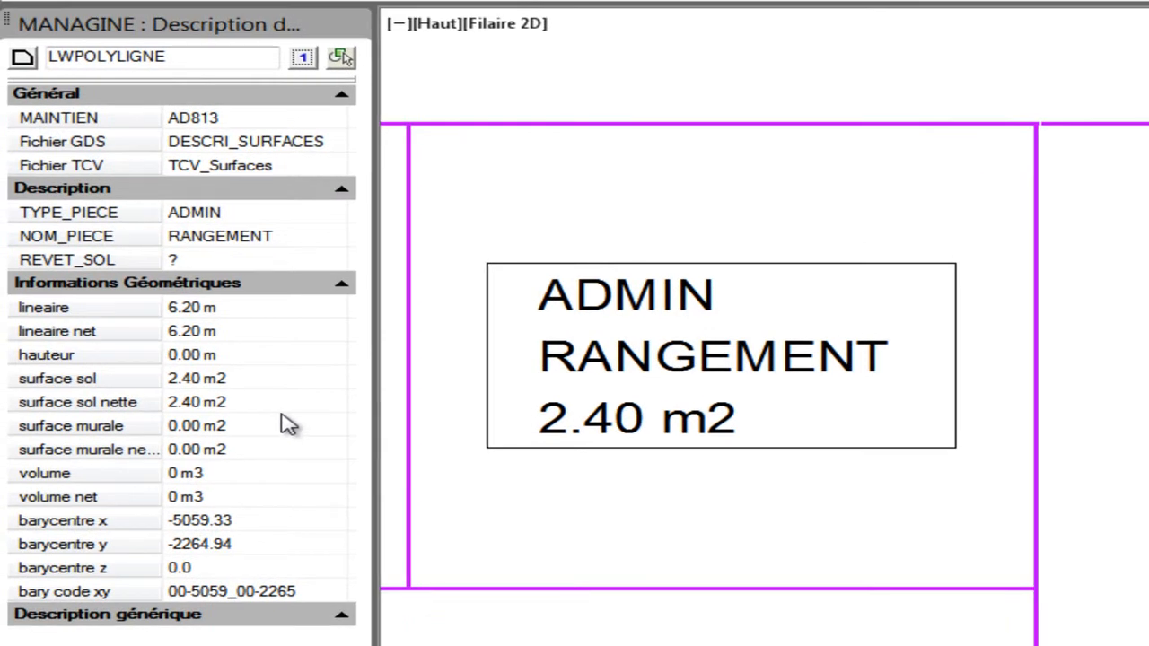
Step: Compare the upper-middle room's surface sol with the area in its label and examine its barycentre x and y values
{"action": "left_click", "coordinate": [252, 383]}
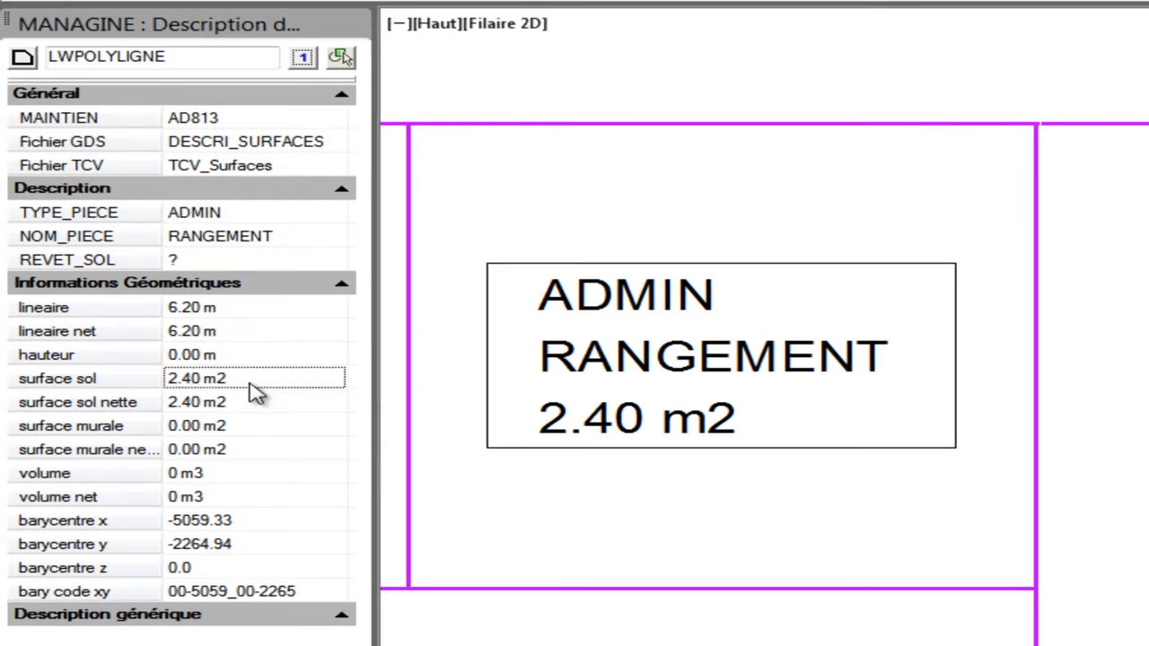
{"action": "left_click", "coordinate": [782, 397]}
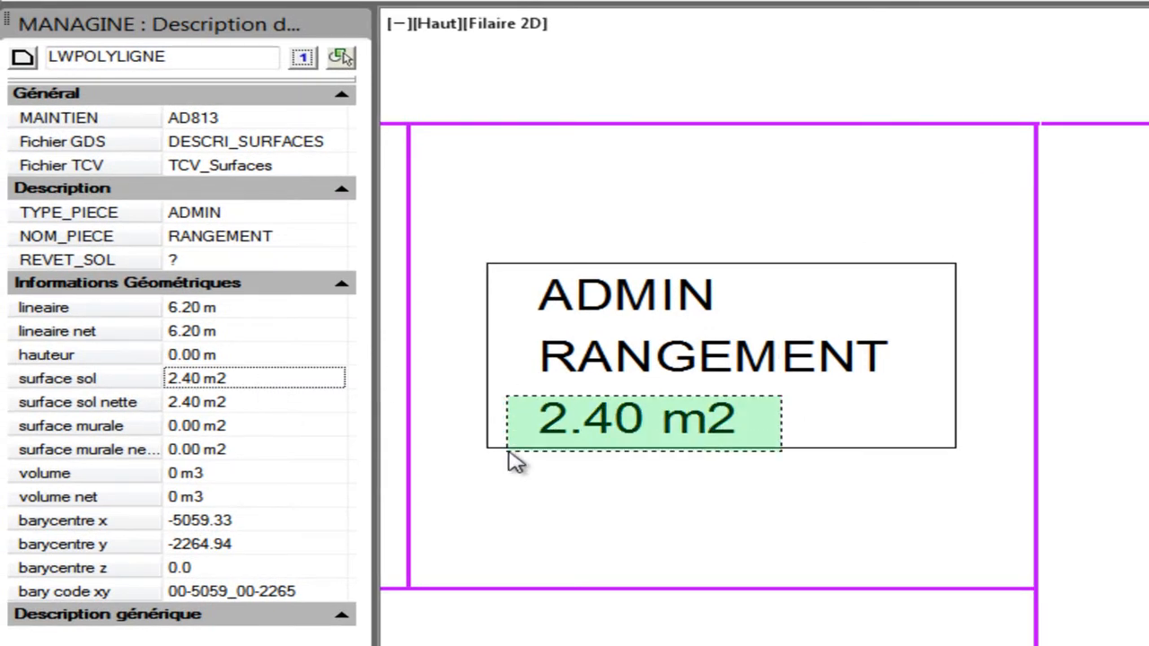
{"action": "left_click", "coordinate": [514, 460]}
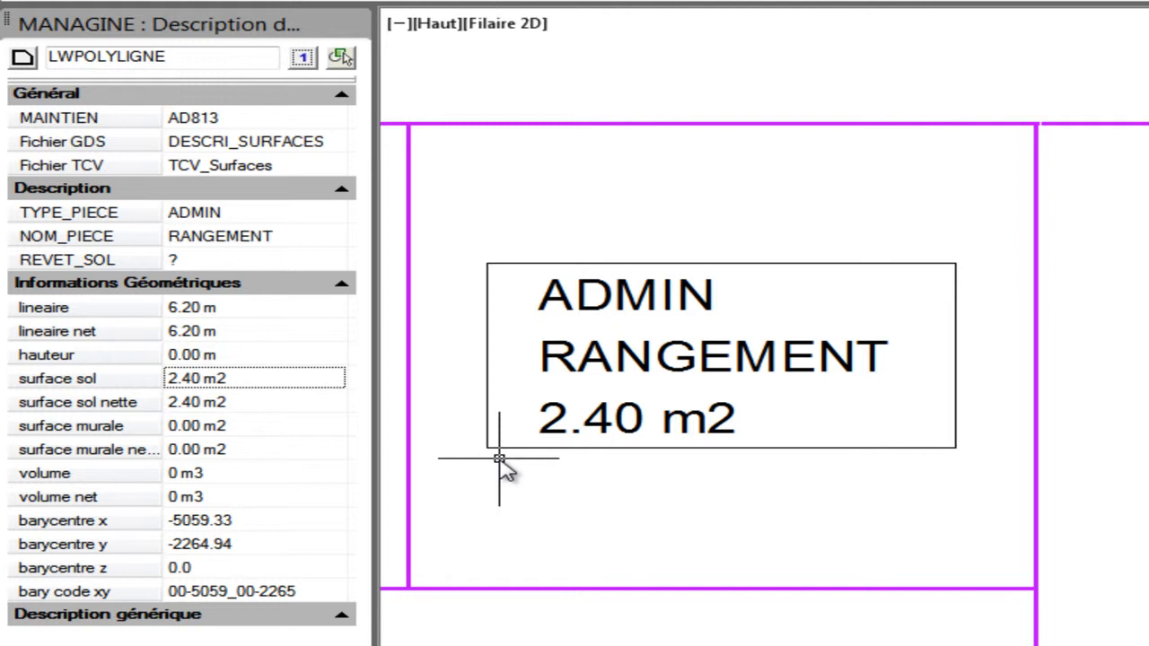
{"action": "left_click", "coordinate": [236, 524]}
{"action": "left_click", "coordinate": [249, 546]}
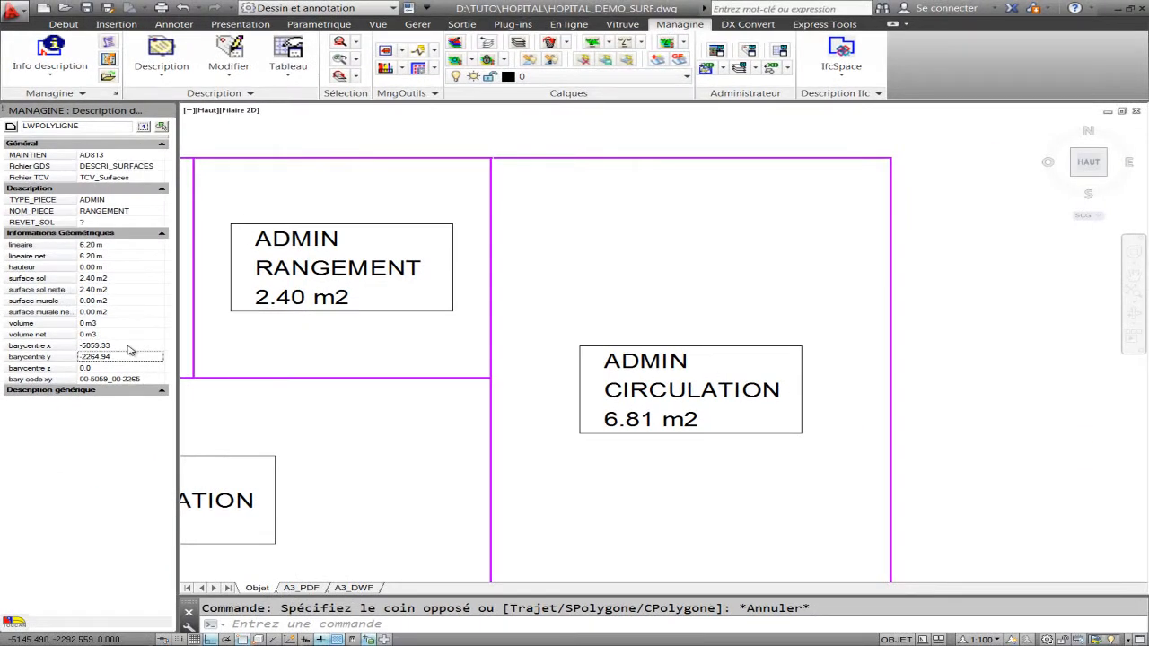
Step: Label the large right-hand room polyline with the ETIQU_XY template, placing the coordinate label just below its existing label
{"action": "scroll", "coordinate": [303, 424], "scroll_direction": "down", "scroll_amount": 2}
{"action": "scroll", "coordinate": [304, 418], "scroll_direction": "down", "scroll_amount": 2}
{"action": "middle_click_drag", "start_coordinate": [306, 413], "coordinate": [448, 276]}
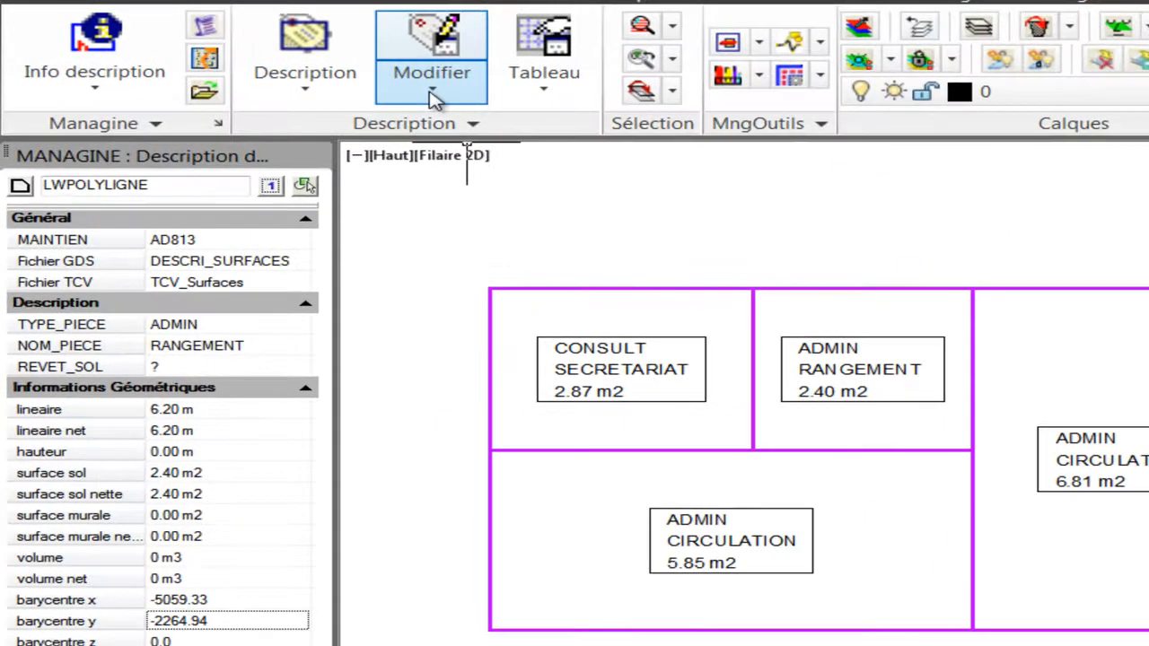
{"action": "left_click", "coordinate": [357, 86]}
{"action": "left_click", "coordinate": [359, 130]}
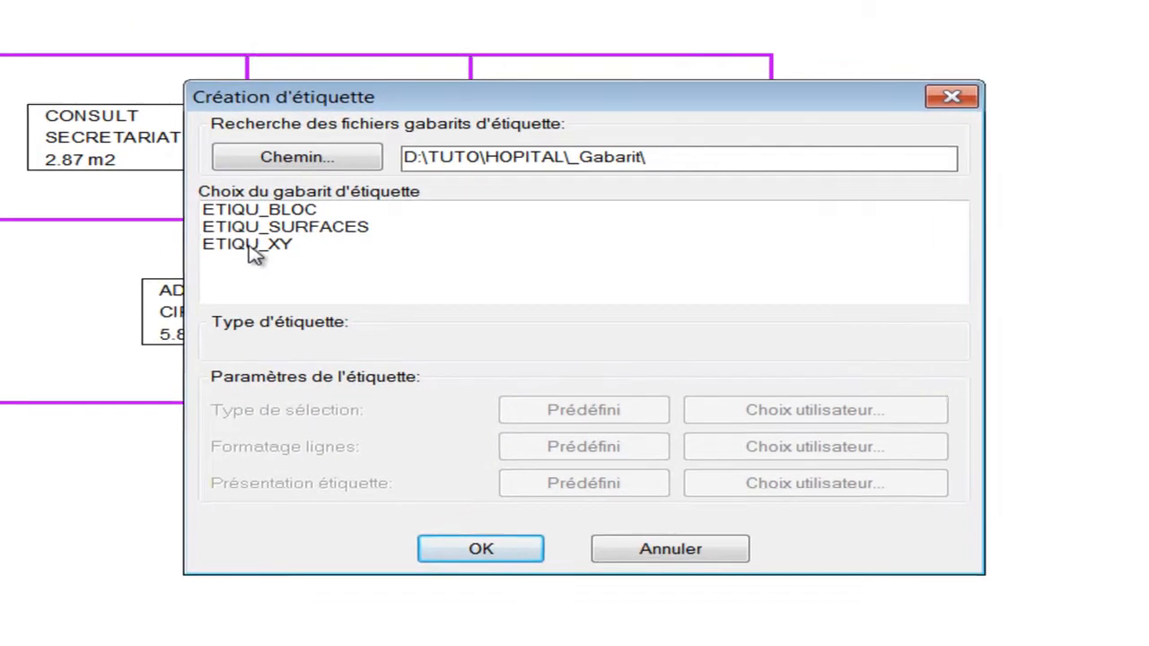
{"action": "left_click", "coordinate": [768, 482]}
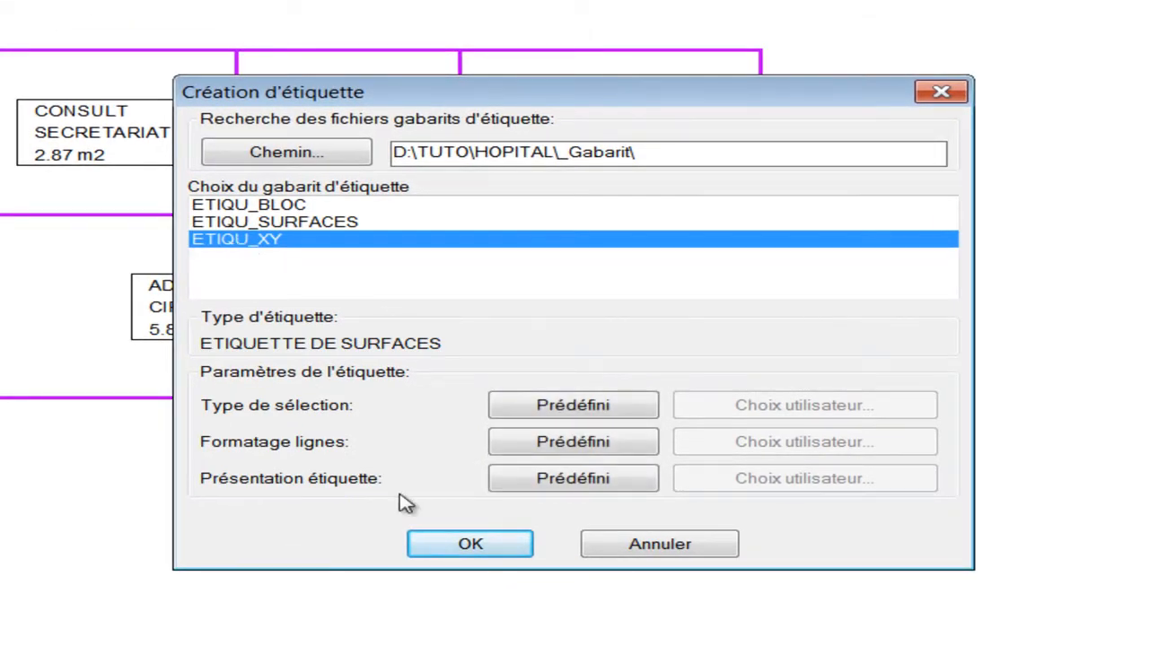
{"action": "left_click", "coordinate": [451, 547]}
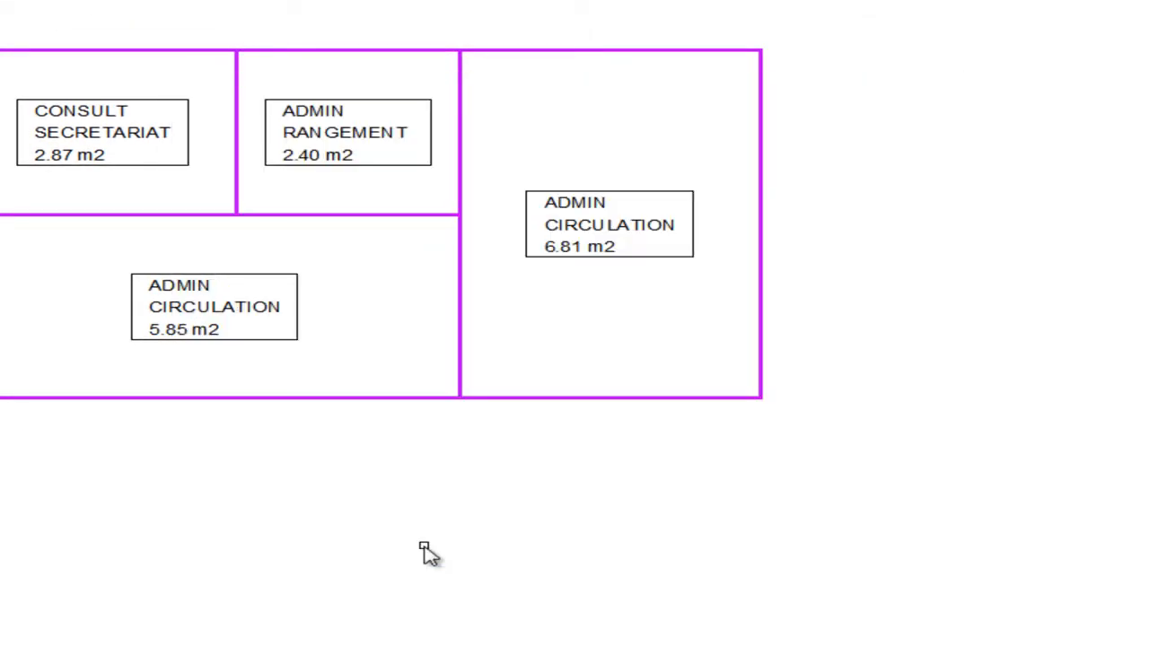
{"action": "left_click", "coordinate": [598, 439]}
{"action": "left_click", "coordinate": [503, 339]}
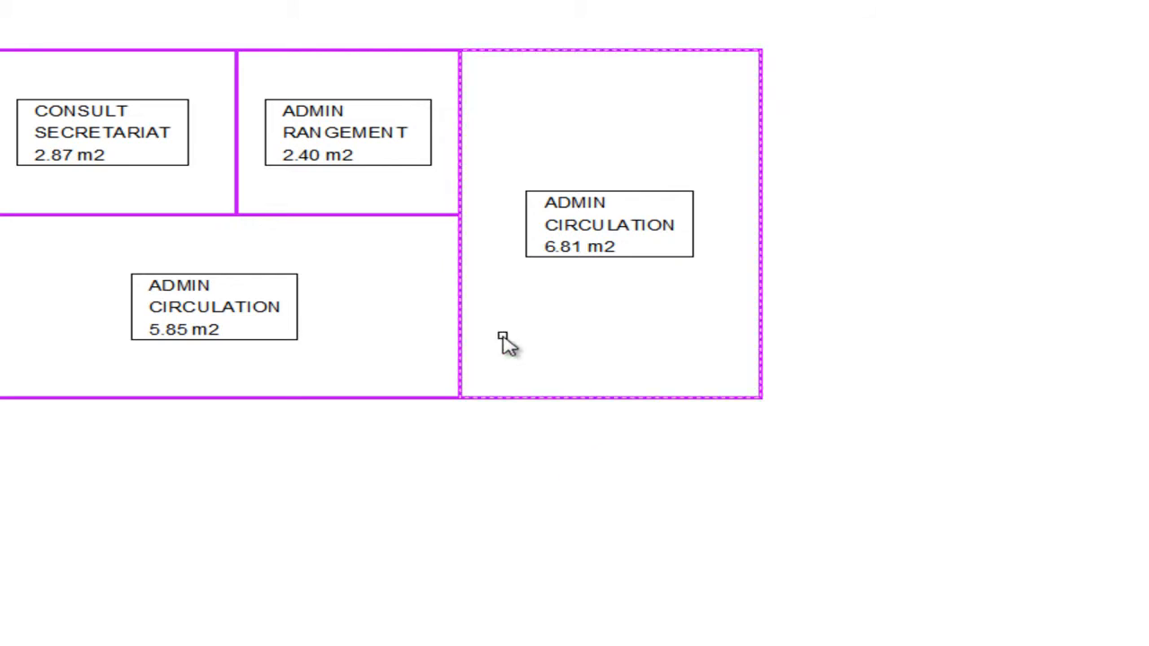
{"action": "key", "text": "Return"}
{"action": "left_click", "coordinate": [483, 290]}
{"action": "key", "text": "Escape"}
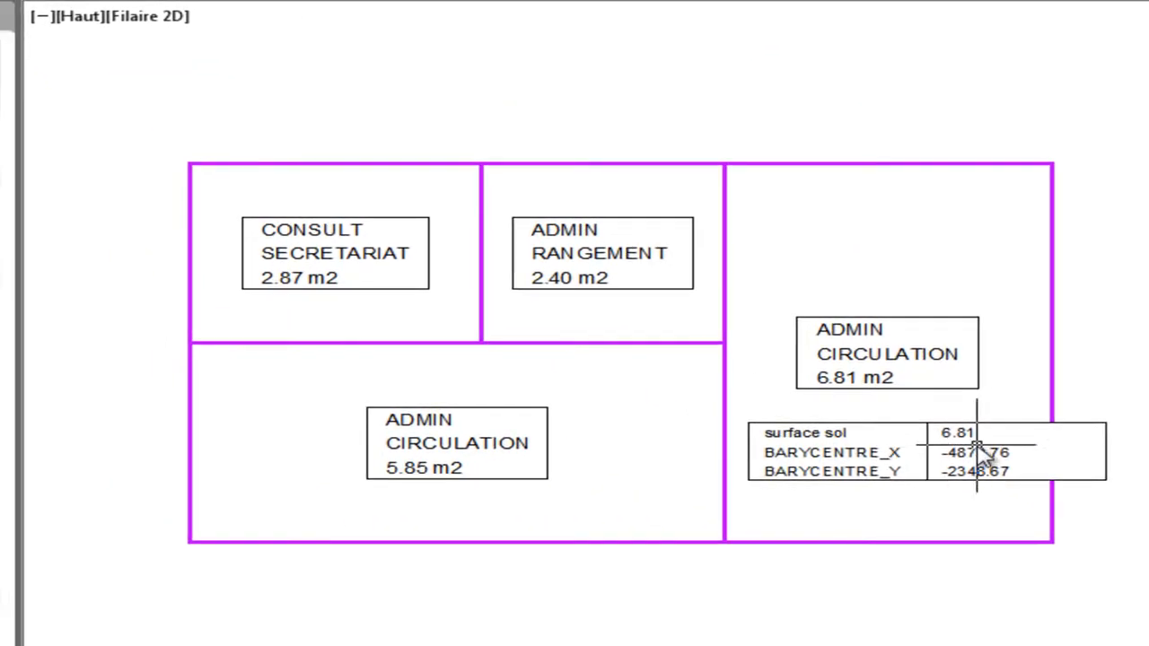
Step: Stretch the right-hand room's outer edge horizontally outward to an area of about 10.05 m2, and move the polyline downward and slightly right
{"action": "scroll", "coordinate": [673, 319], "scroll_direction": "up", "scroll_amount": 5}
{"action": "middle_click_drag", "start_coordinate": [673, 320], "coordinate": [396, 310]}
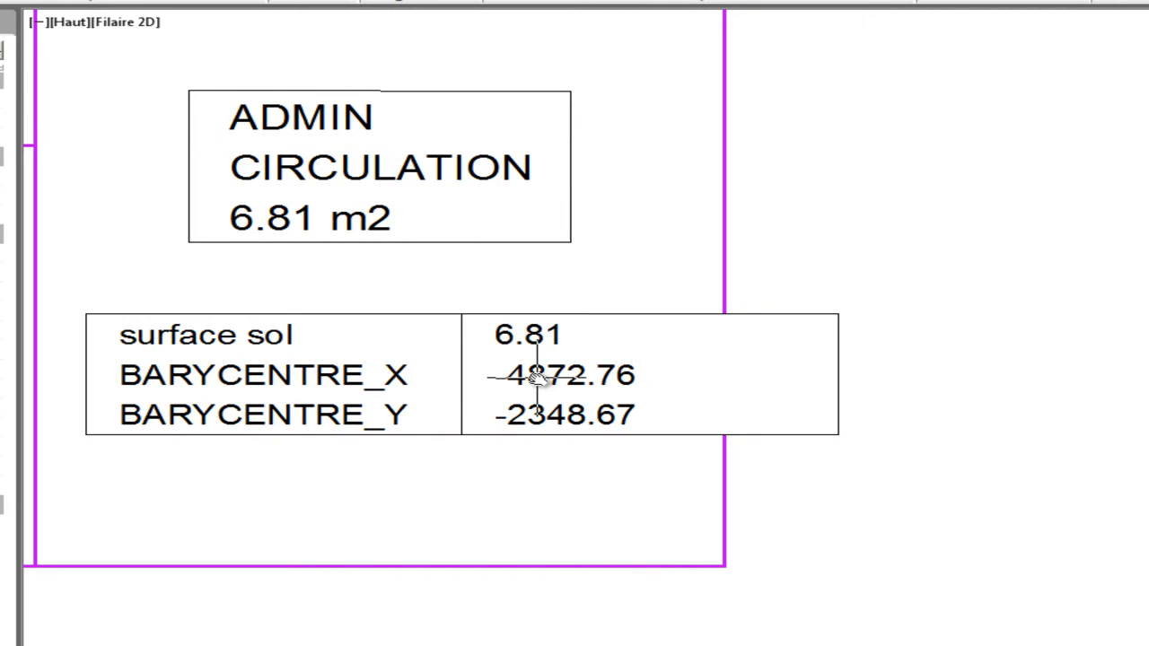
{"action": "scroll", "coordinate": [537, 377], "scroll_direction": "down", "scroll_amount": 3}
{"action": "middle_click_drag", "start_coordinate": [533, 377], "coordinate": [512, 480]}
{"action": "left_click", "coordinate": [668, 368]}
{"action": "left_click", "coordinate": [610, 342]}
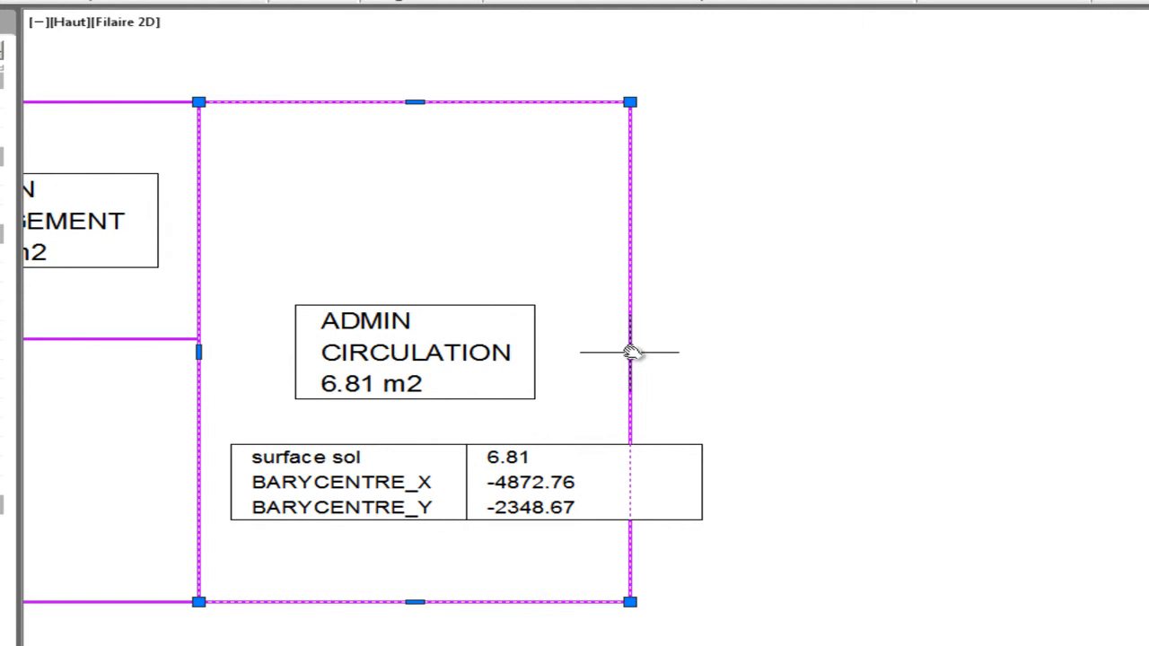
{"action": "left_click", "coordinate": [630, 353]}
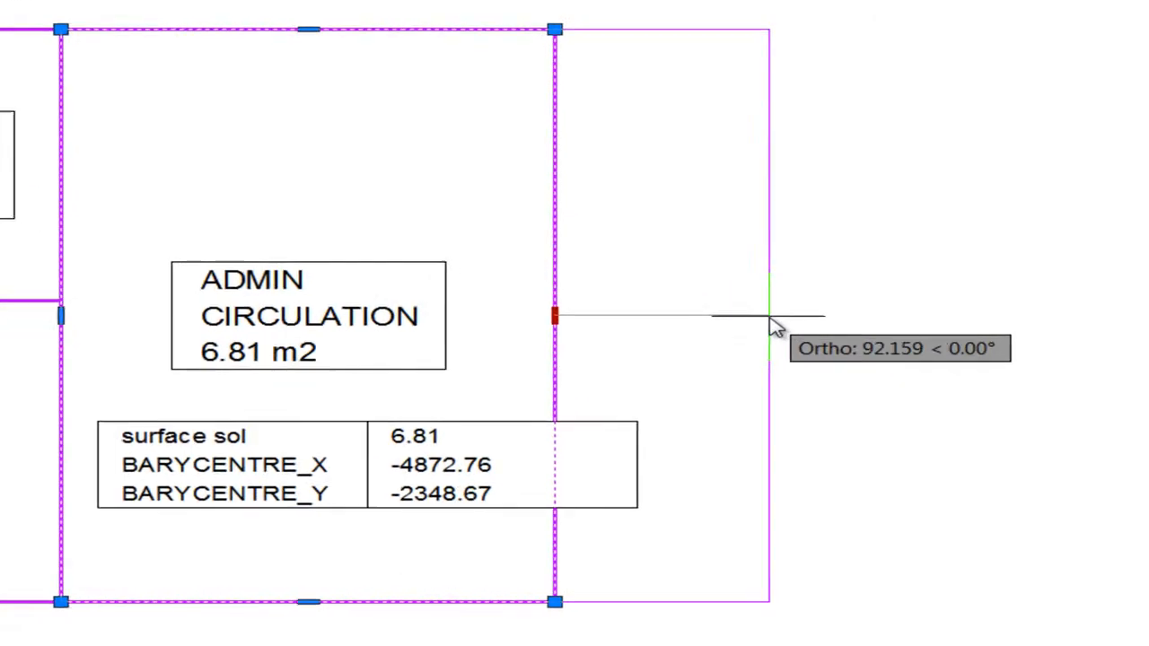
{"action": "left_click", "coordinate": [769, 296]}
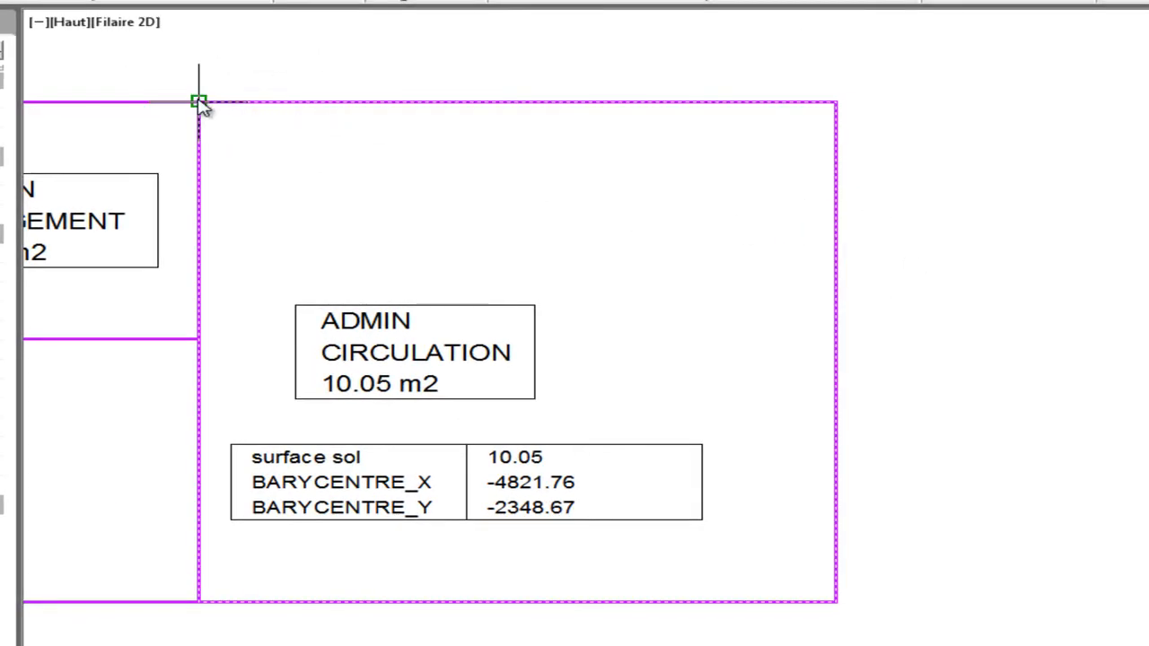
{"action": "left_click", "coordinate": [173, 60]}
{"action": "left_click", "coordinate": [198, 220]}
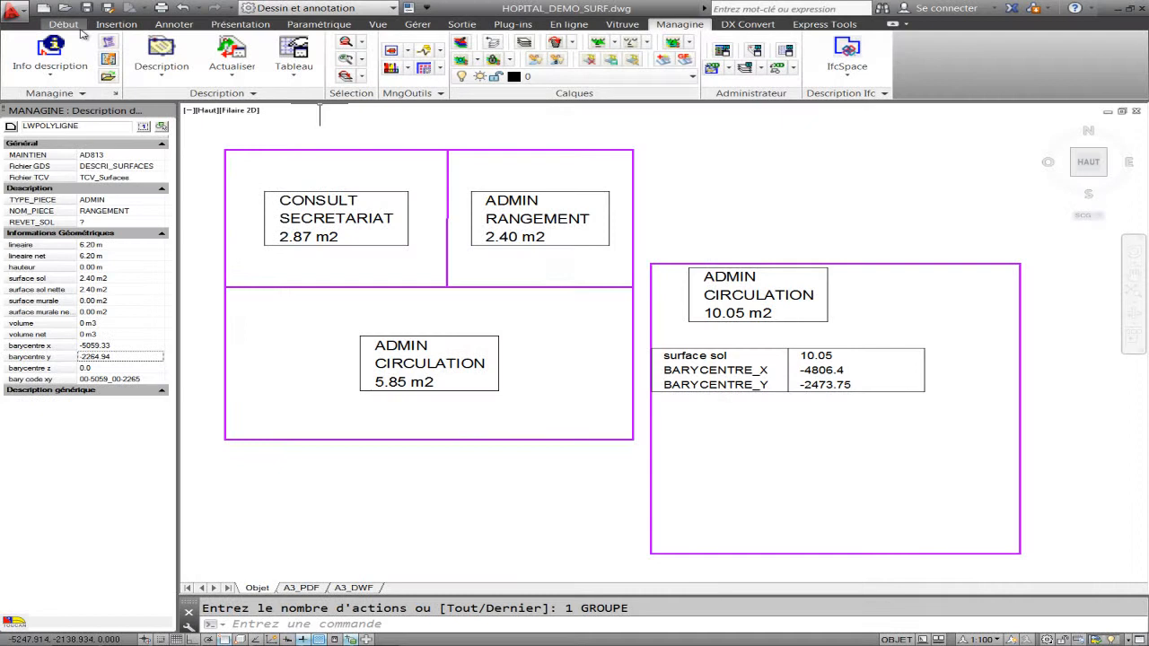
Step: Draw a small circle in the upper-left corner of the lower room and put it on the SURF-SOUS layer
{"action": "left_click", "coordinate": [75, 27]}
{"action": "left_click", "coordinate": [111, 50]}
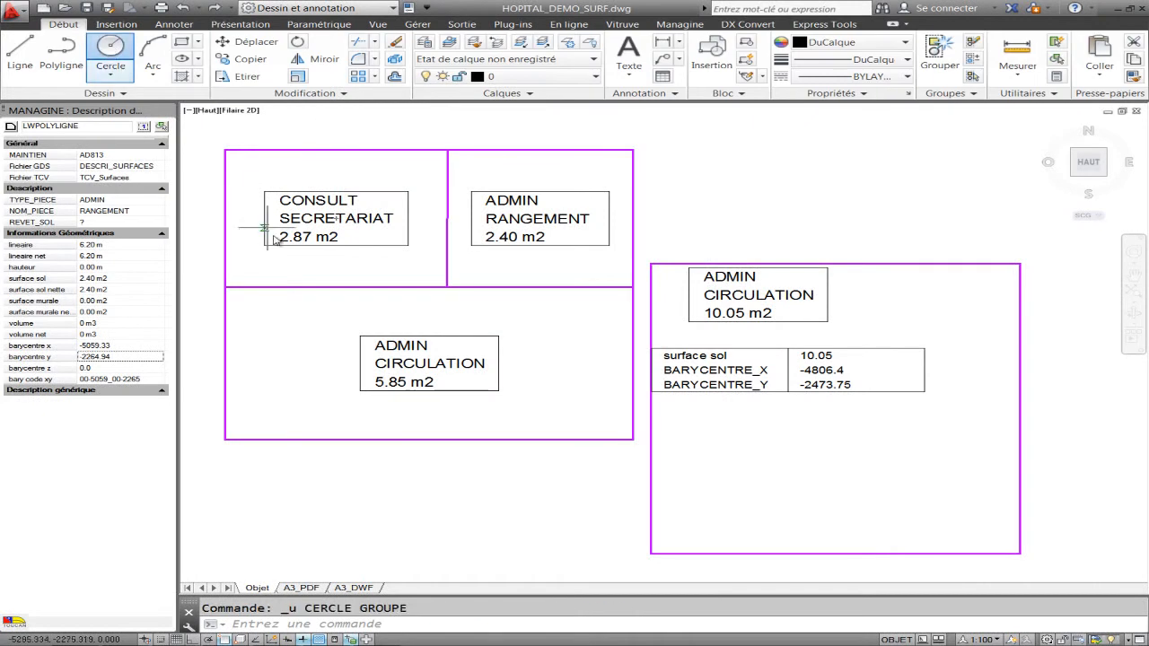
{"action": "left_click", "coordinate": [260, 310]}
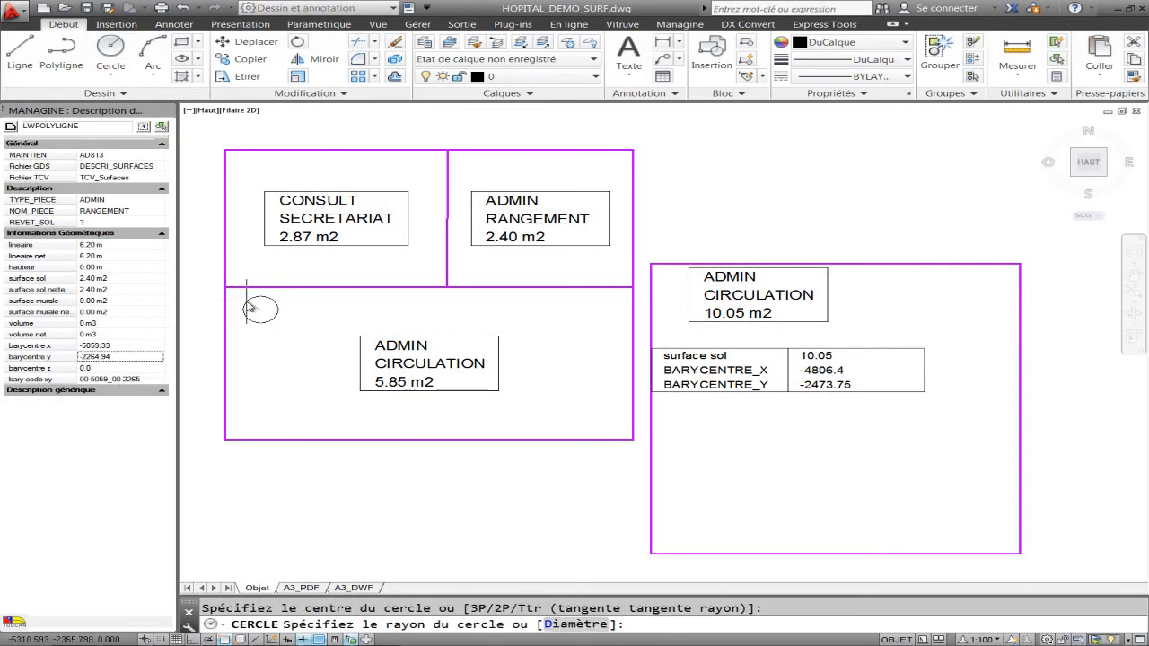
{"action": "left_click", "coordinate": [278, 310]}
{"action": "left_click", "coordinate": [287, 330]}
{"action": "left_click", "coordinate": [238, 296]}
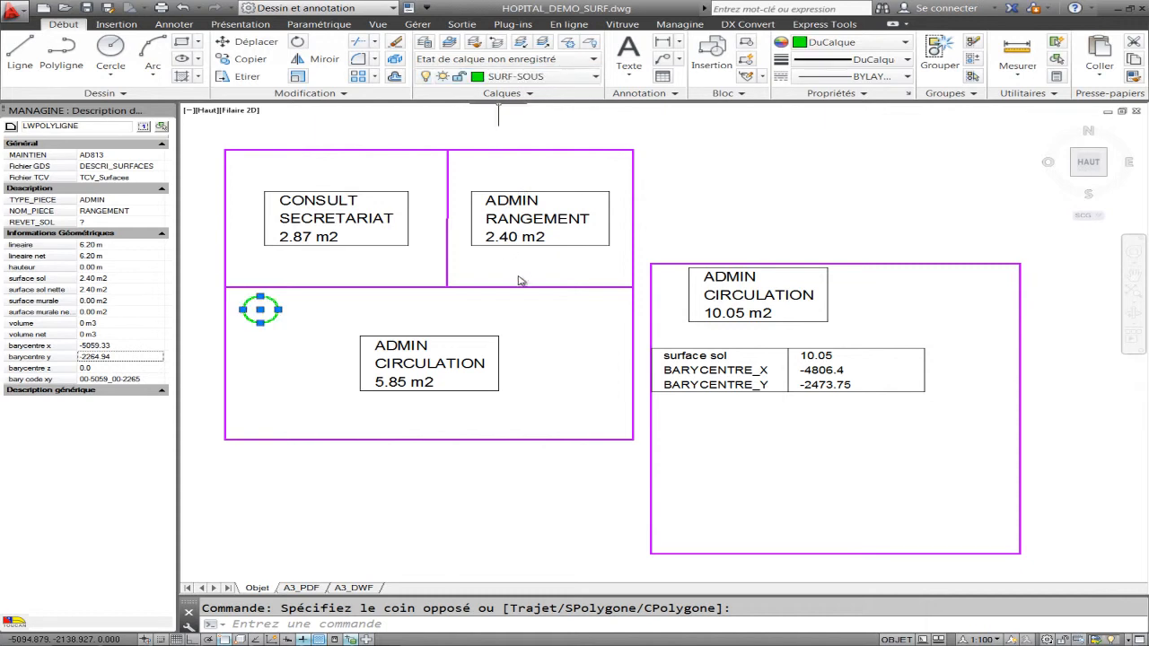
{"action": "key", "text": "Escape"}
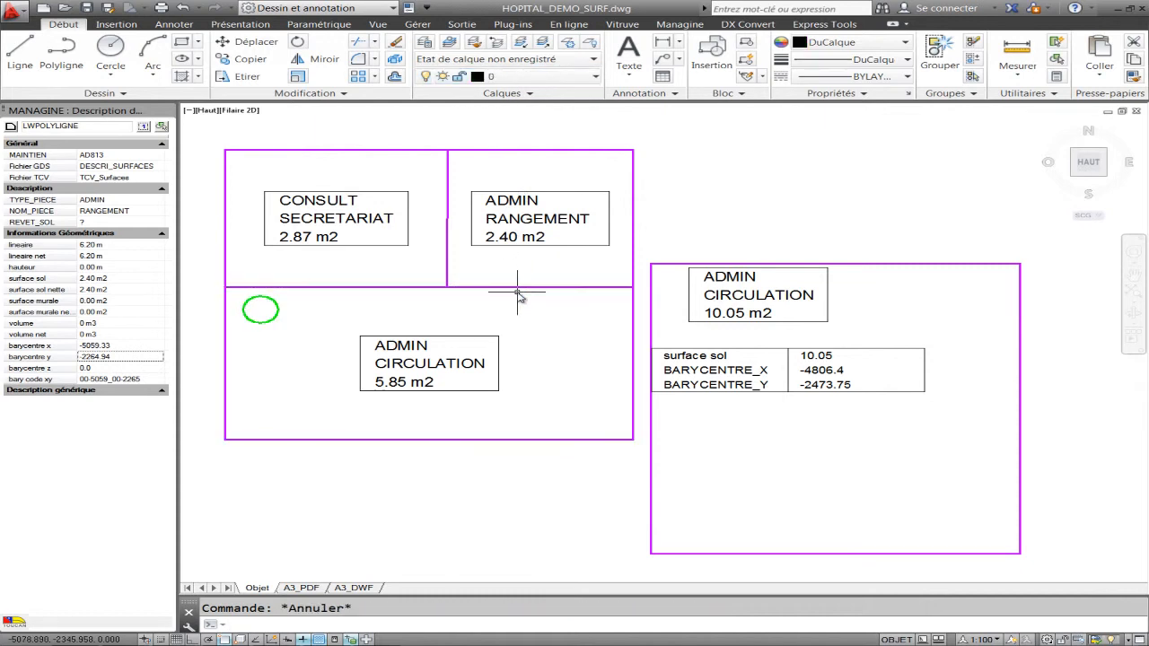
Step: Generate automatic subtractive links for all surface entities, using the default filter, window selection and default operations
{"action": "left_click", "coordinate": [681, 25]}
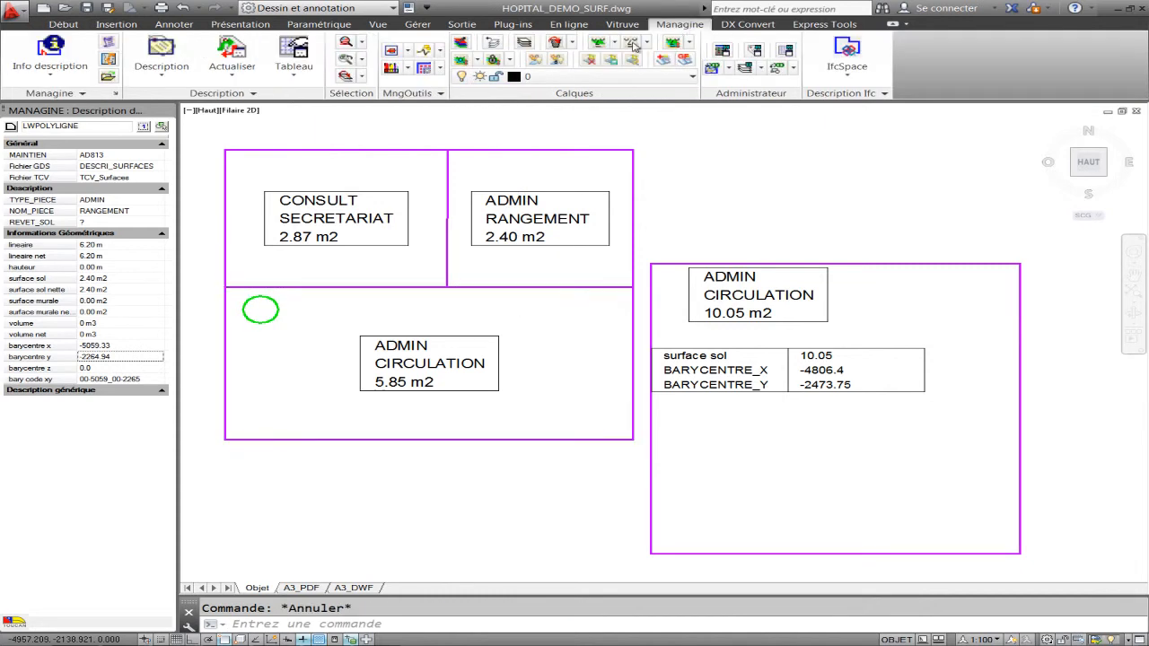
{"action": "left_click", "coordinate": [409, 52]}
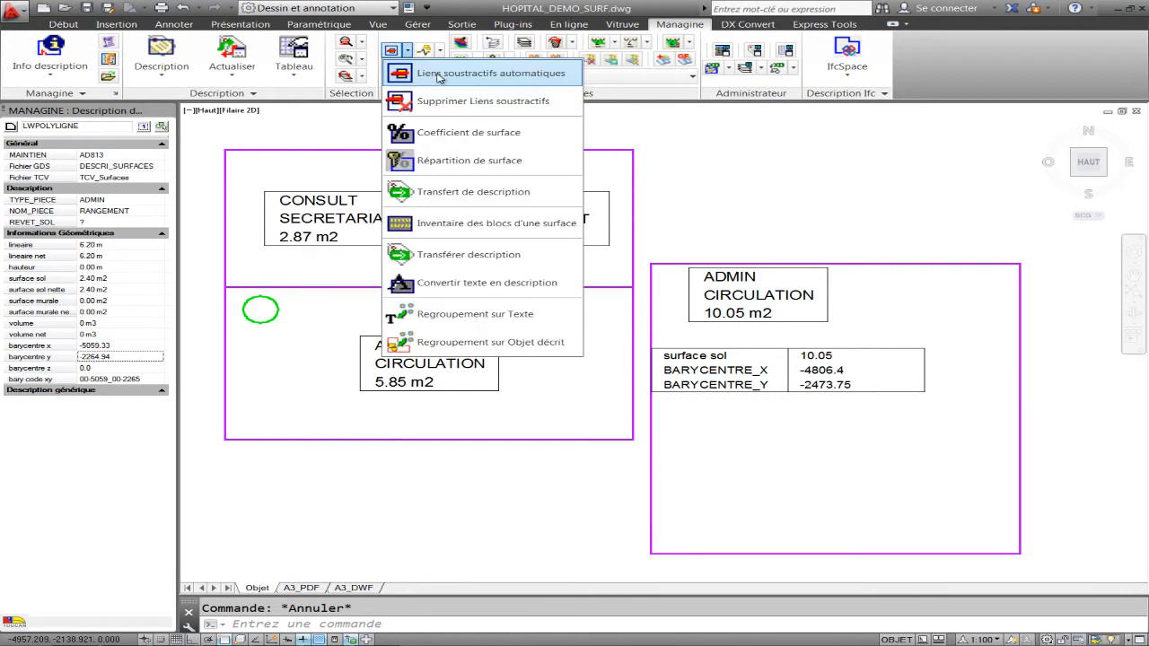
{"action": "left_click", "coordinate": [439, 75]}
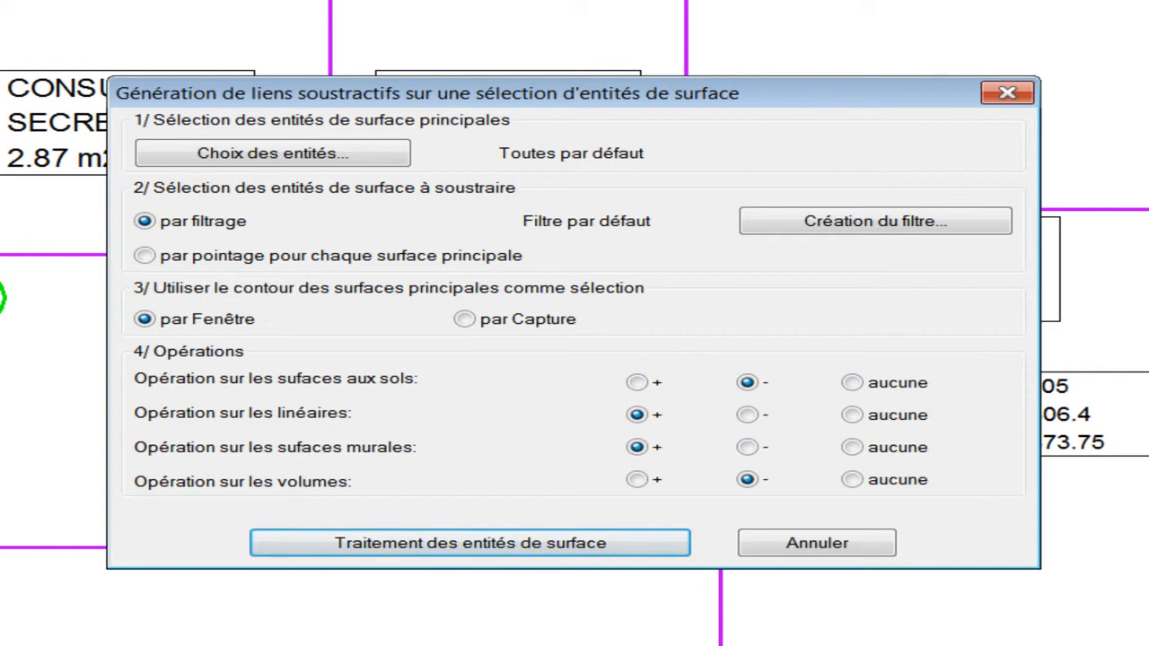
{"action": "left_click", "coordinate": [662, 548]}
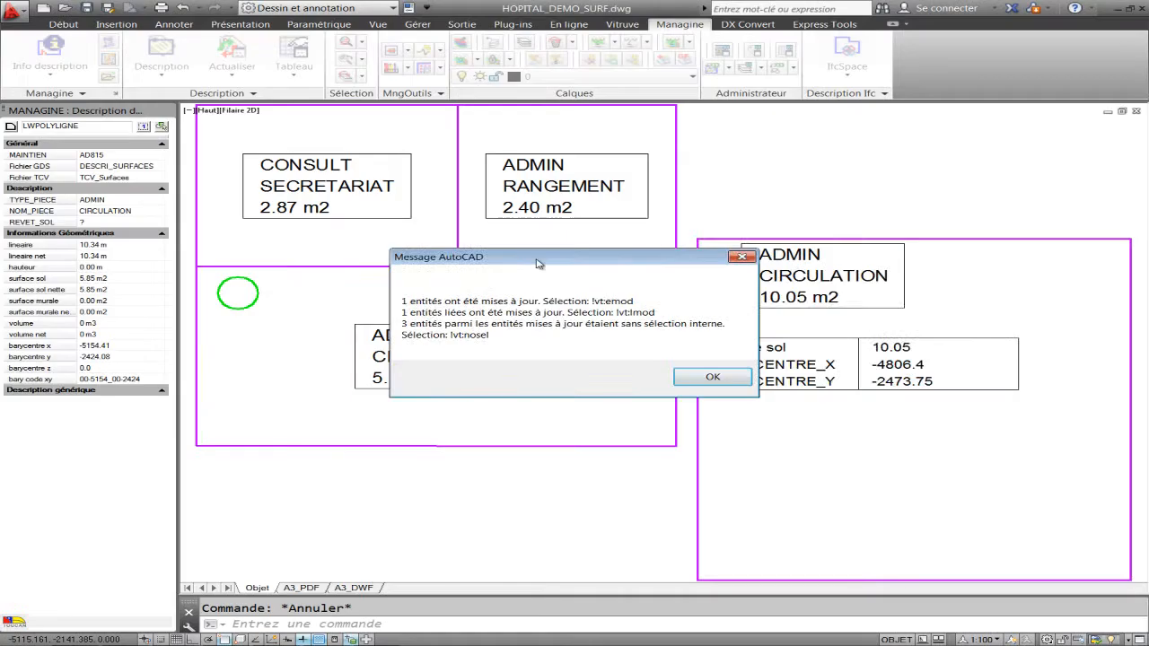
{"action": "left_click_drag", "start_coordinate": [501, 208], "coordinate": [1031, 152]}
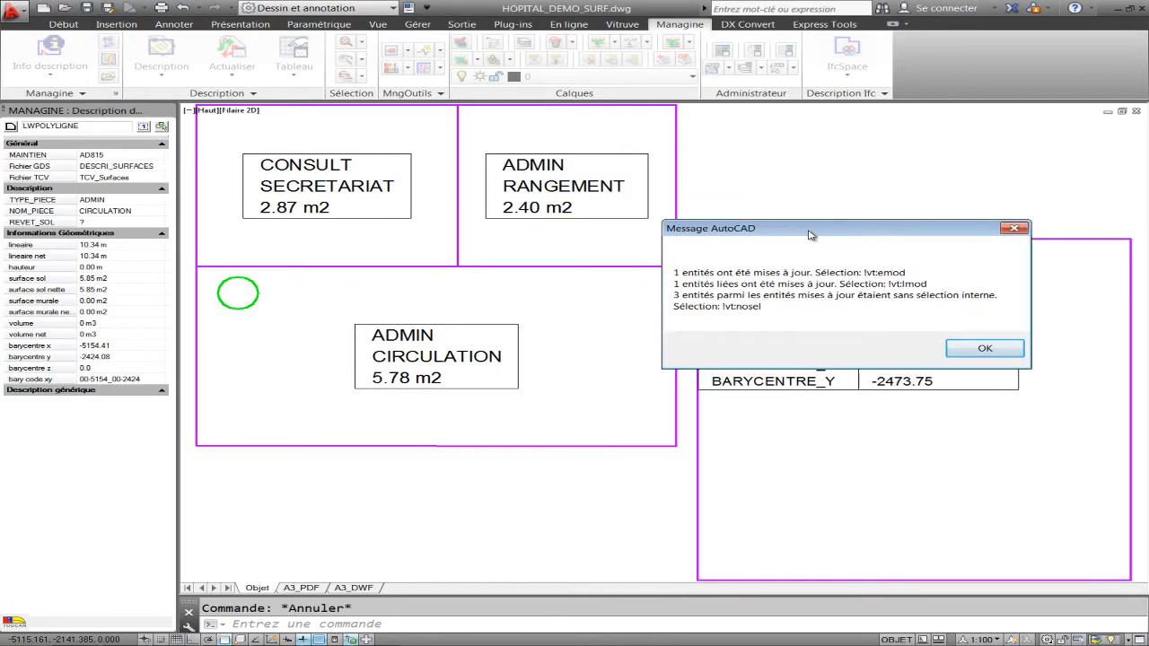
{"action": "left_click", "coordinate": [985, 348]}
Step: Inspect the lower room polyline's refreshed Managine description, comparing its gross and net floor surfaces
{"action": "left_click", "coordinate": [338, 416]}
{"action": "left_click", "coordinate": [320, 456]}
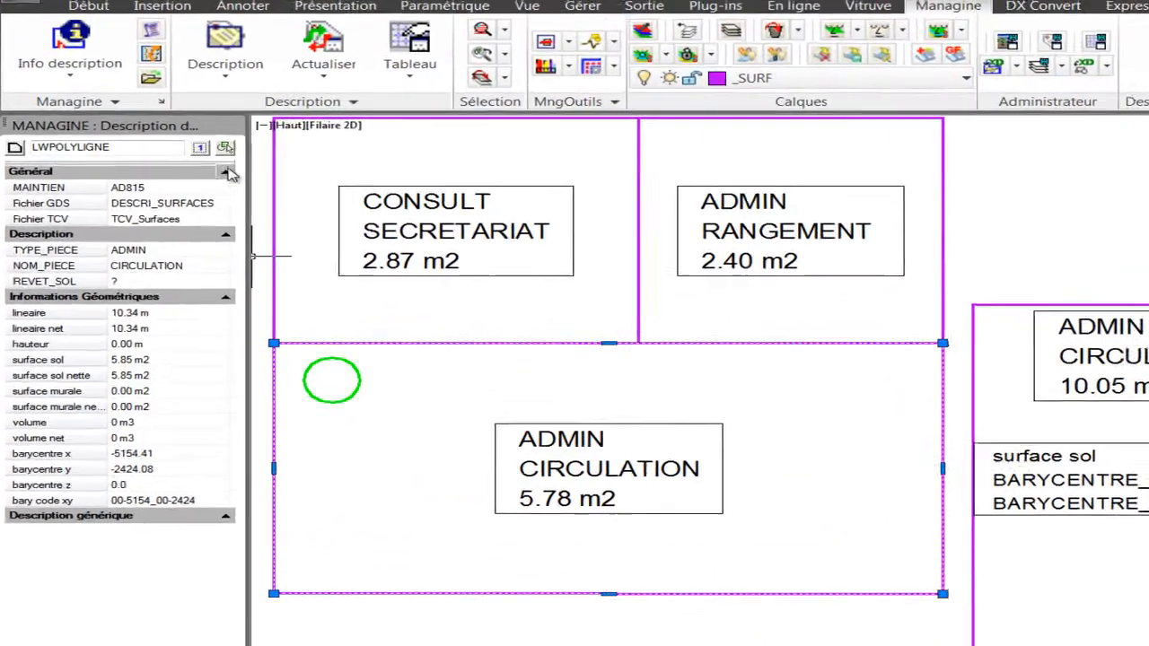
{"action": "left_click", "coordinate": [170, 129]}
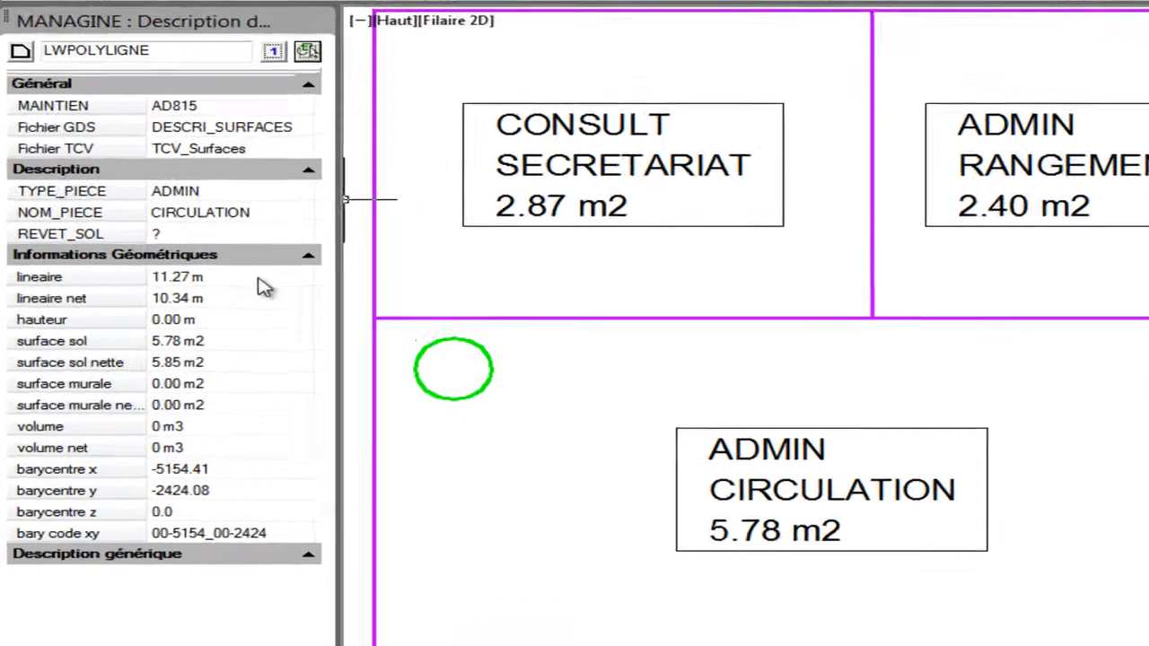
Step: Compare the lower room's gross and net floor surfaces and its gross and net linear lengths in the geometric information
{"action": "left_click", "coordinate": [266, 343]}
{"action": "left_click", "coordinate": [263, 364]}
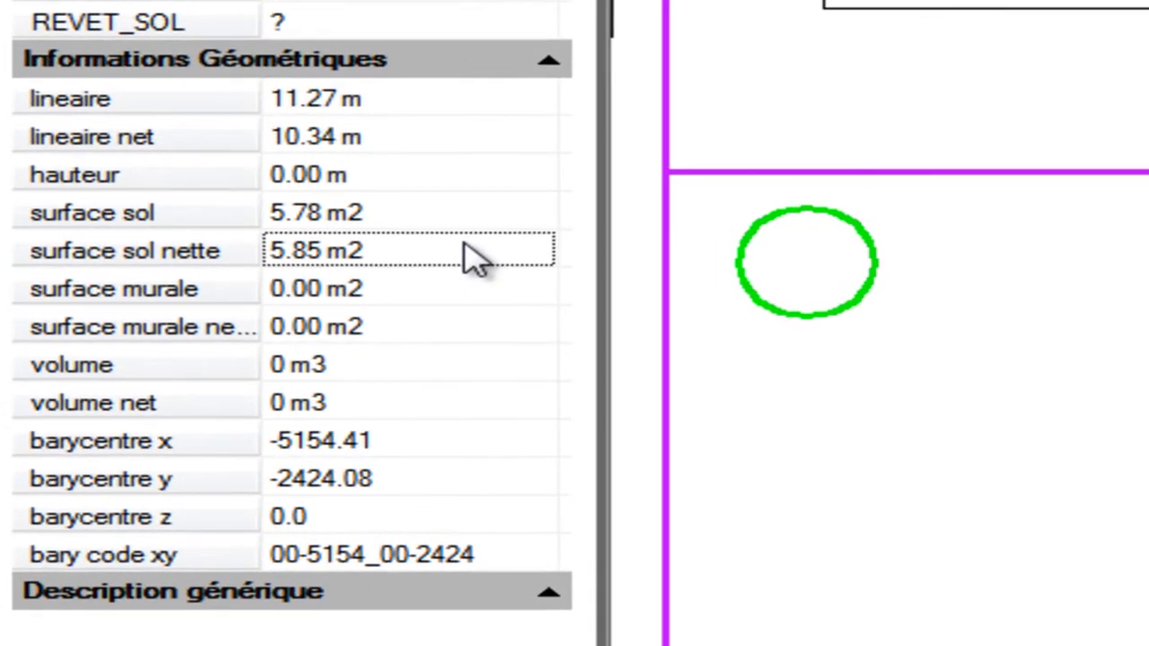
{"action": "left_click", "coordinate": [449, 101]}
{"action": "left_click", "coordinate": [449, 139]}
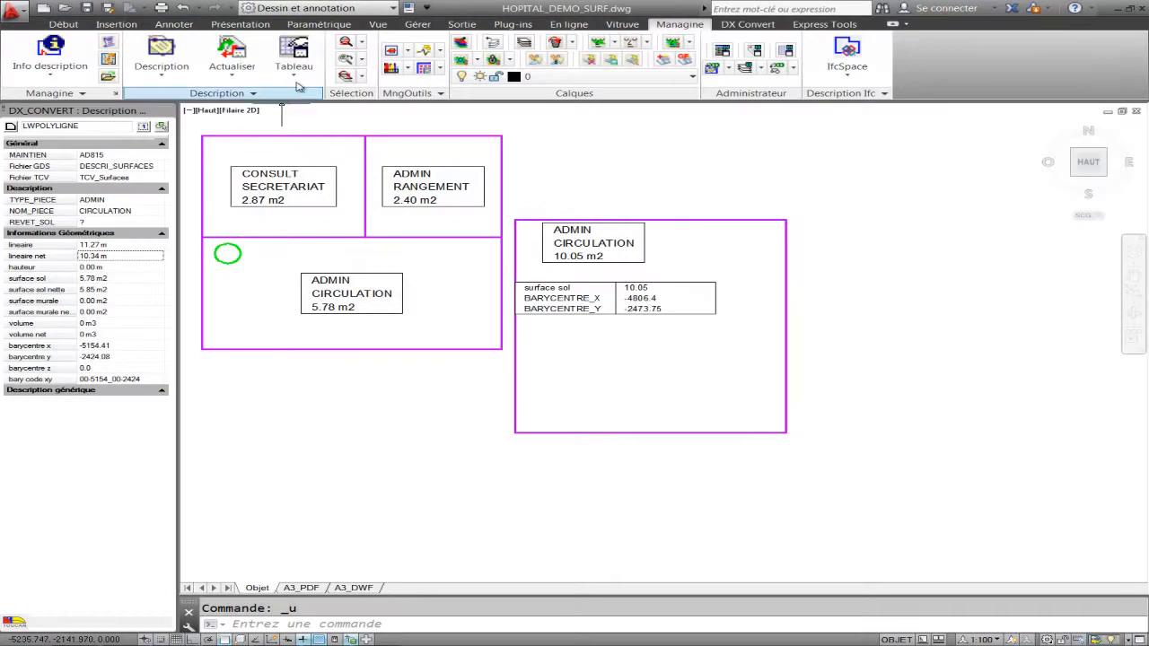
Step: Create a surface table from the TAB_SURFACES template, enabling insertion in the drawing alongside Excel export, and place it below the rooms
{"action": "left_click", "coordinate": [299, 78]}
{"action": "left_click", "coordinate": [303, 126]}
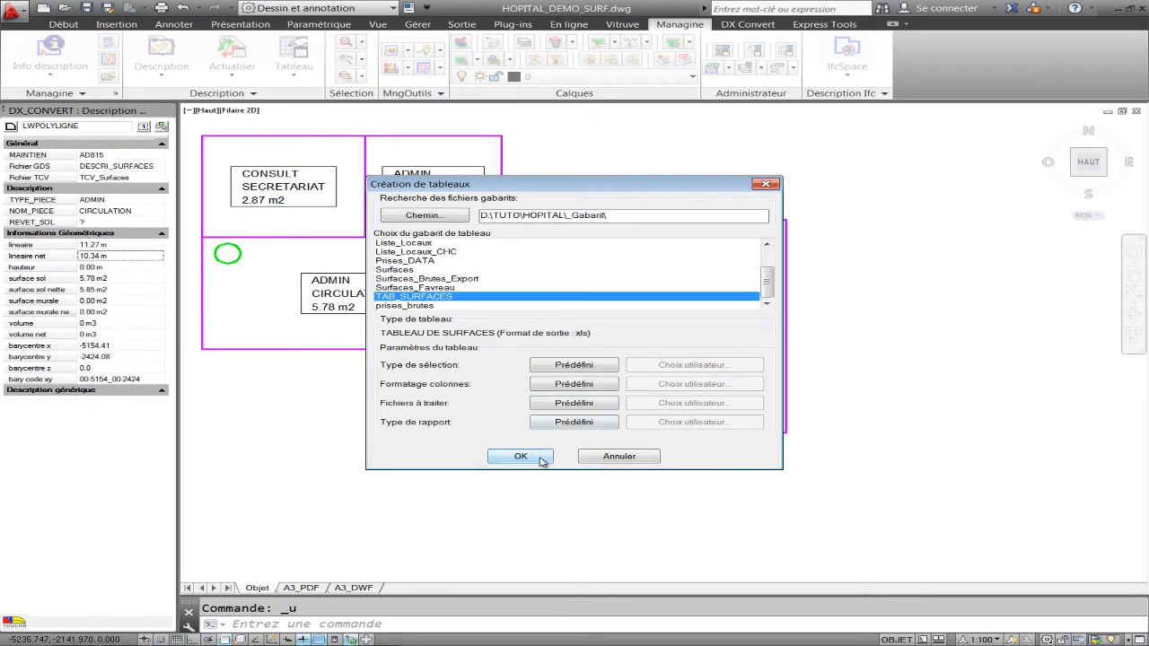
{"action": "left_click", "coordinate": [540, 459]}
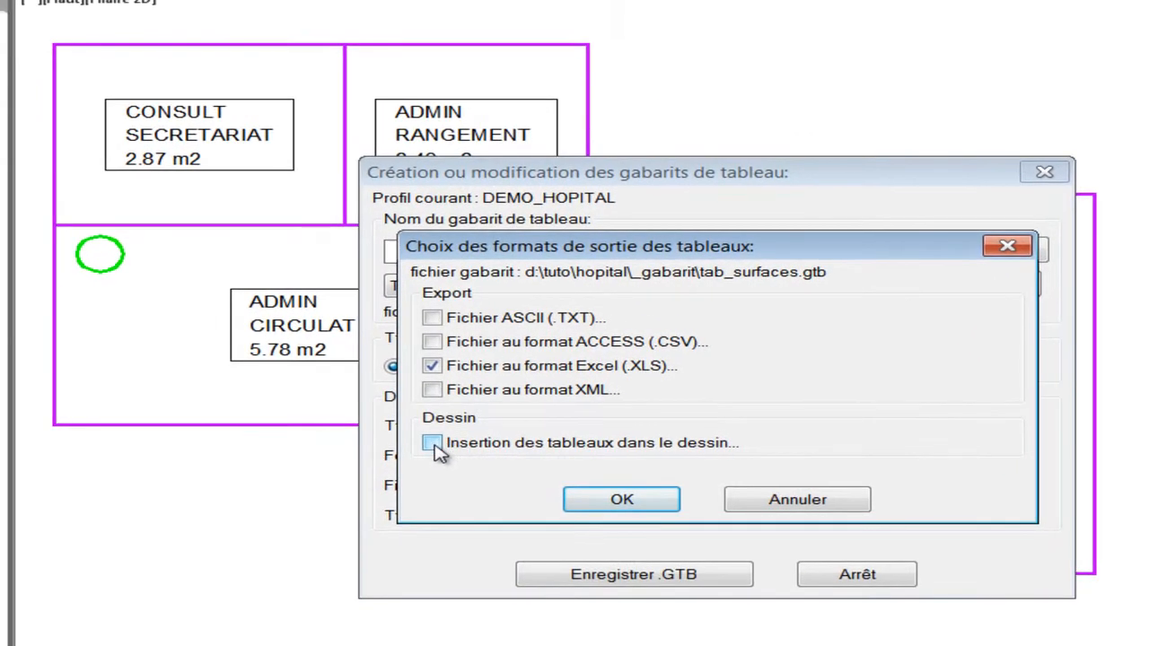
{"action": "left_click", "coordinate": [431, 443]}
{"action": "left_click", "coordinate": [597, 501]}
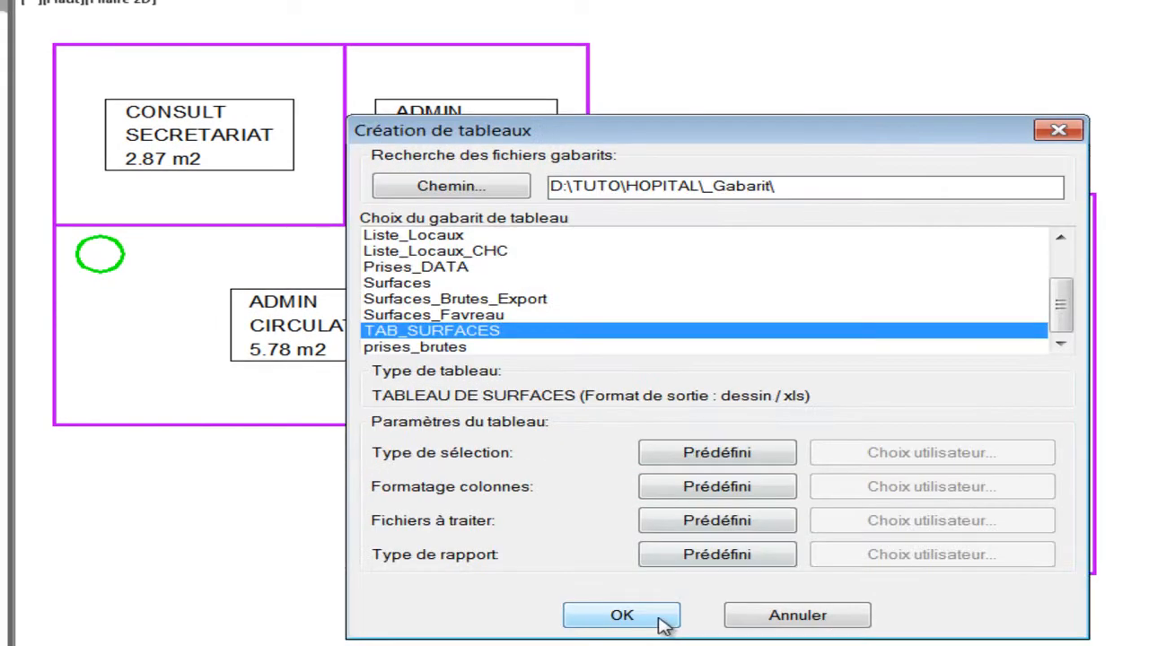
{"action": "left_click", "coordinate": [659, 547]}
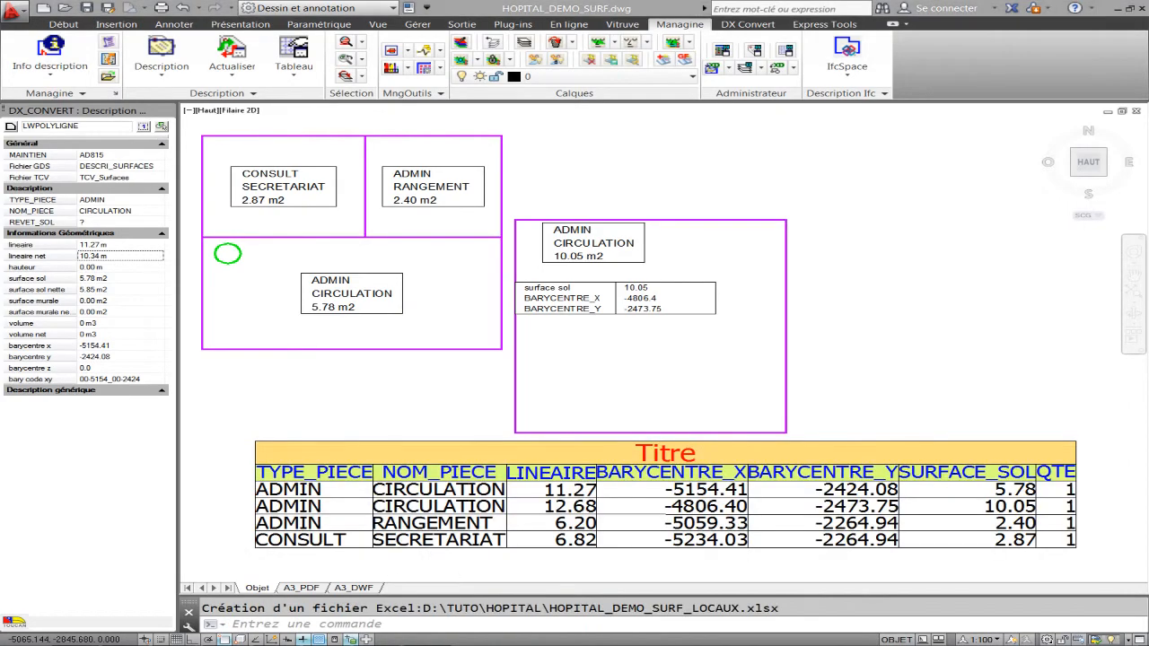